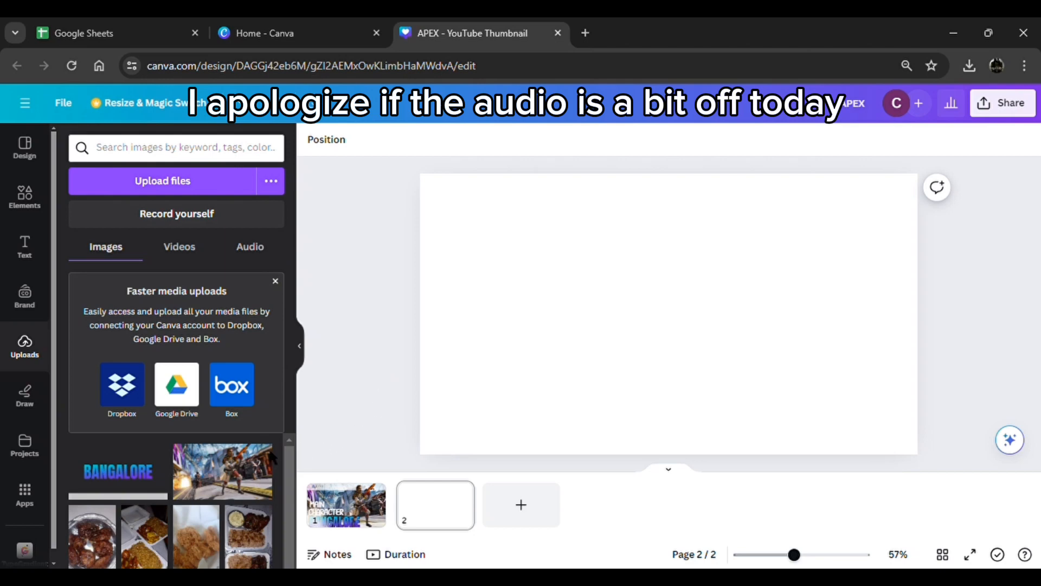
- Add the uploaded Apex character image to the blank second page and enlarge it to cover the whole page
{"action": "left_click", "coordinate": [223, 469]}
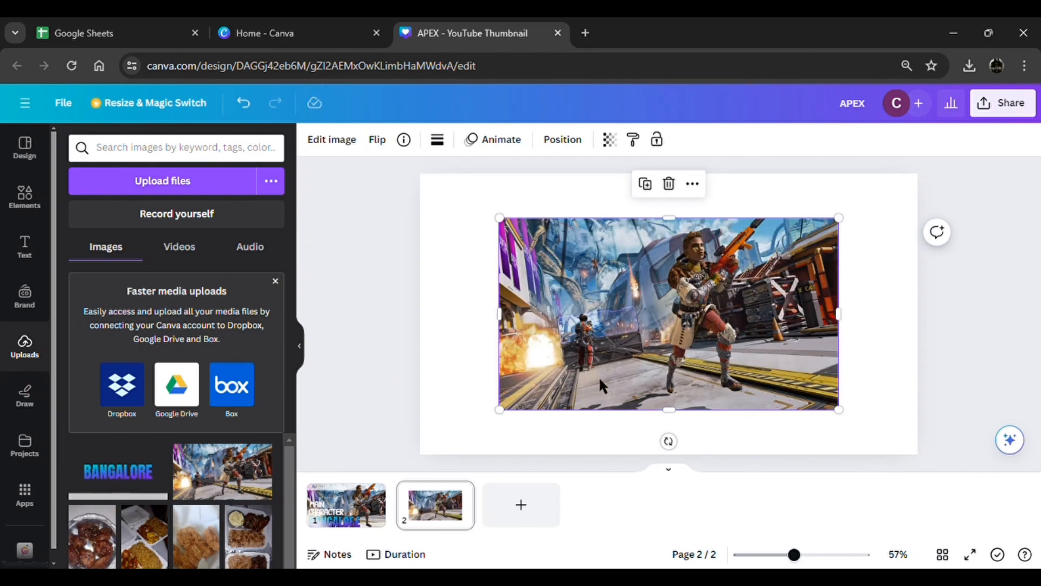
{"action": "left_click_drag", "start_coordinate": [598, 378], "coordinate": [520, 330]}
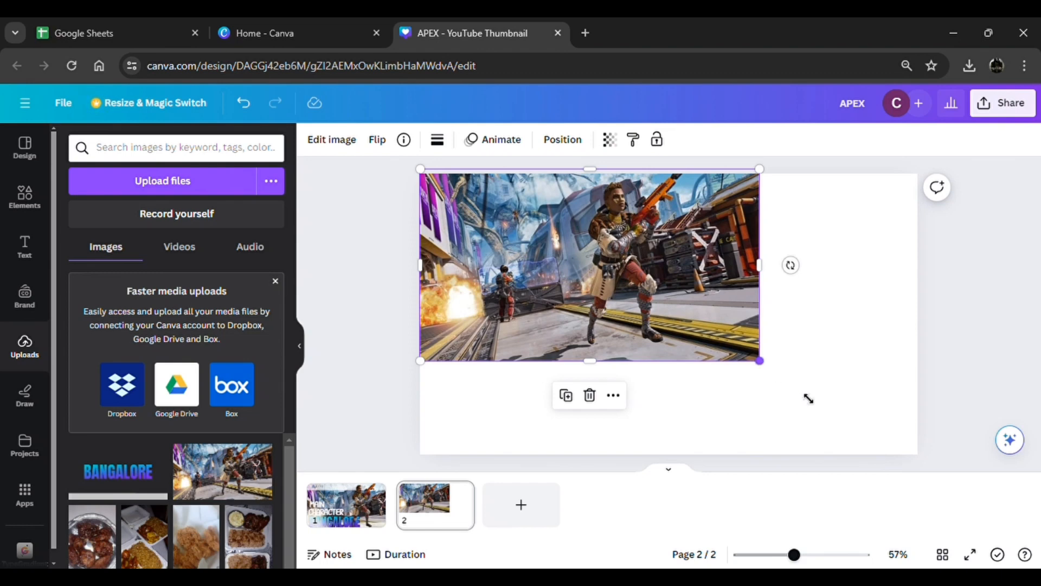
{"action": "left_click_drag", "start_coordinate": [808, 398], "coordinate": [930, 471]}
{"action": "left_click_drag", "start_coordinate": [854, 374], "coordinate": [853, 382]}
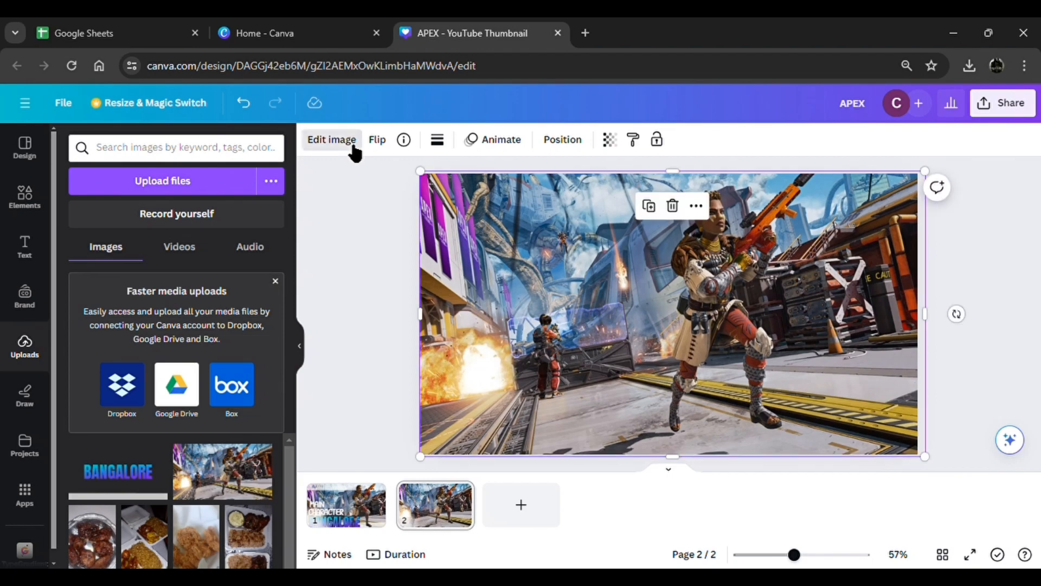
- Use Magic Grab to separate the large foreground character together with the orange rifle from the image background
{"action": "left_click", "coordinate": [353, 146]}
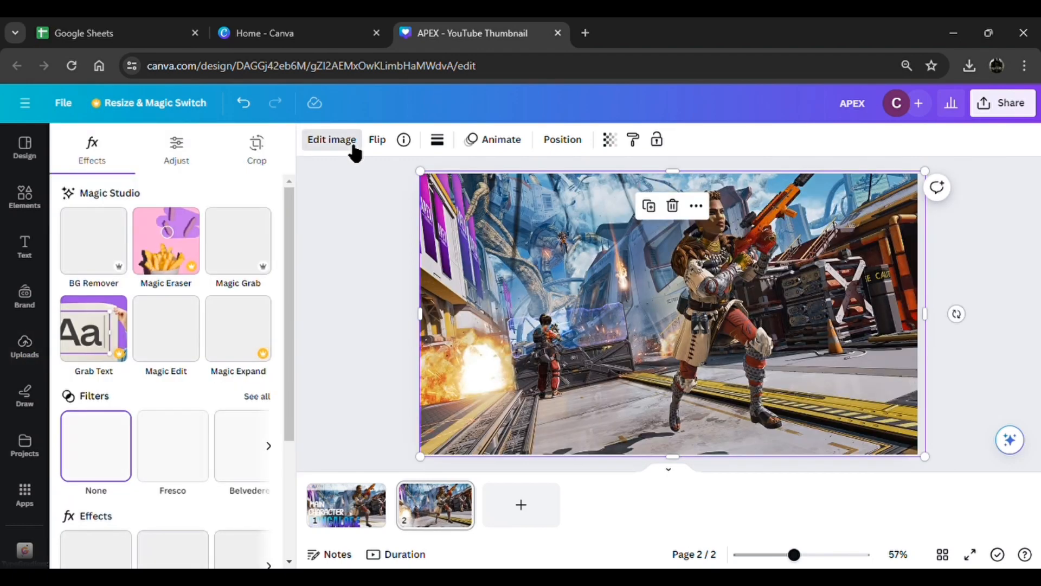
{"action": "left_click", "coordinate": [267, 258]}
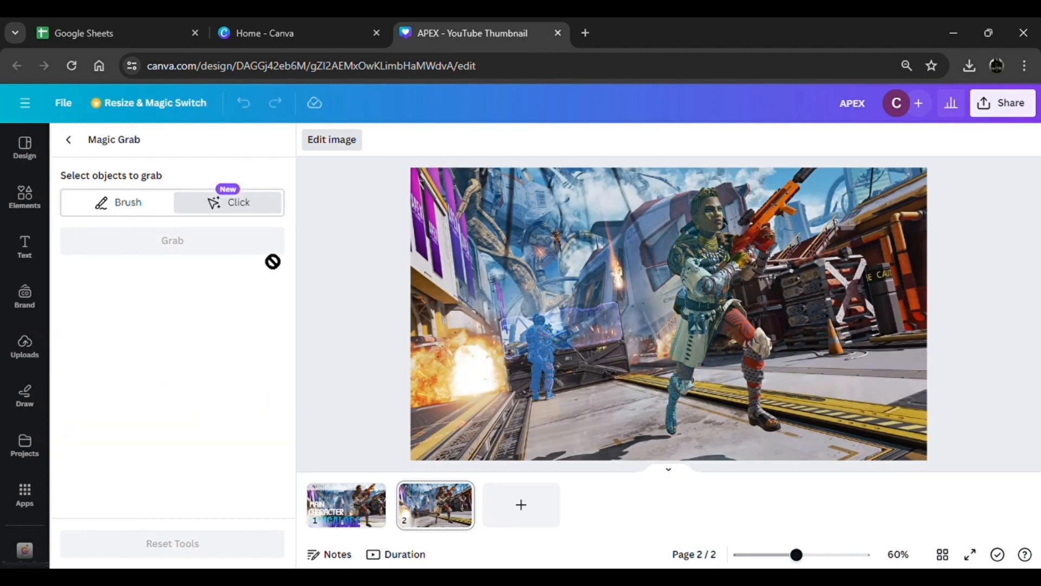
{"action": "left_click", "coordinate": [714, 290]}
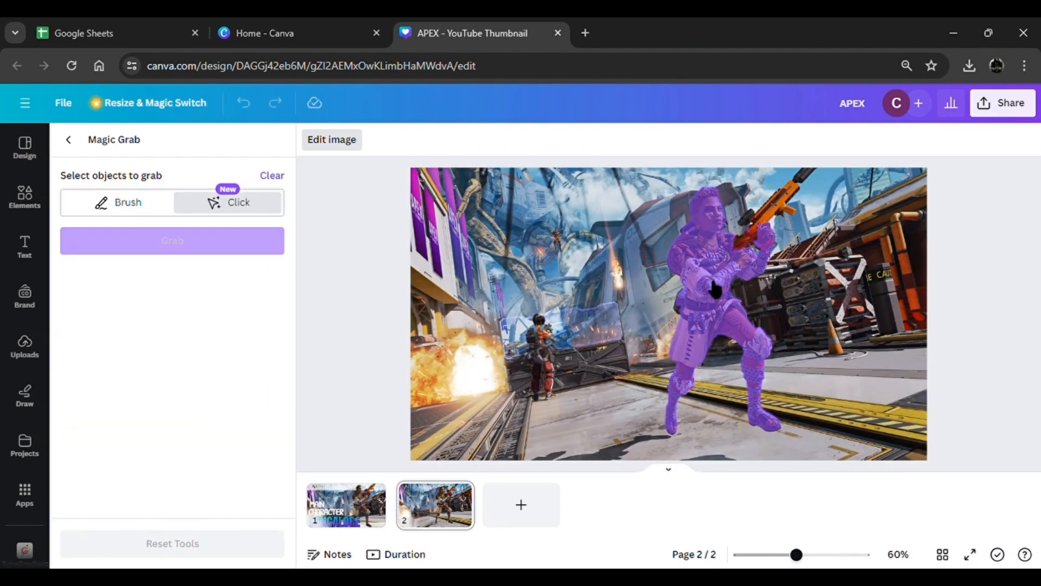
{"action": "left_click", "coordinate": [779, 226]}
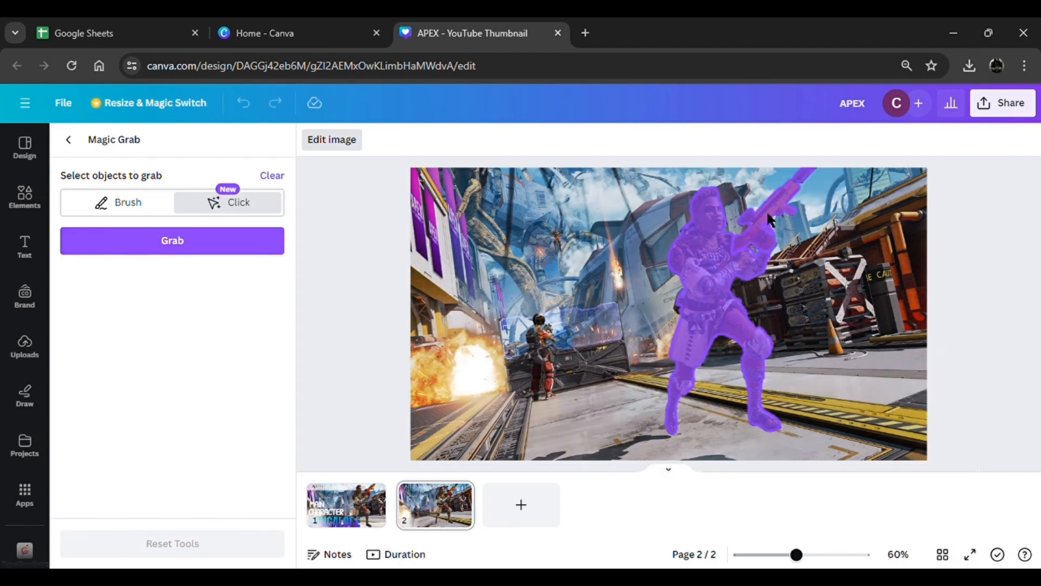
{"action": "left_click", "coordinate": [272, 239]}
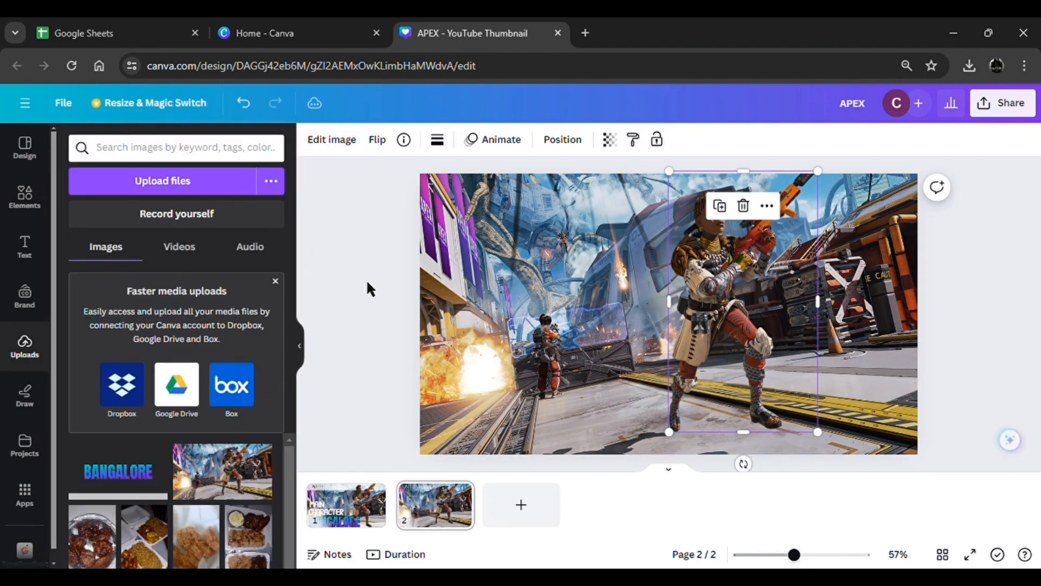
- Add a square shape, color it white, and stretch it into a band across the page's upper edge
{"action": "left_click", "coordinate": [22, 207]}
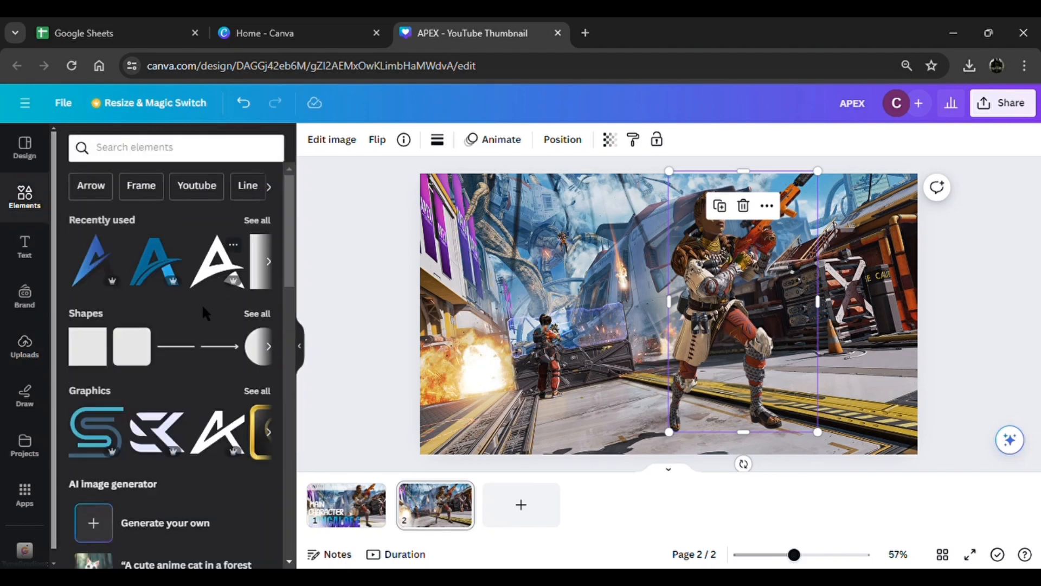
{"action": "left_click", "coordinate": [90, 359]}
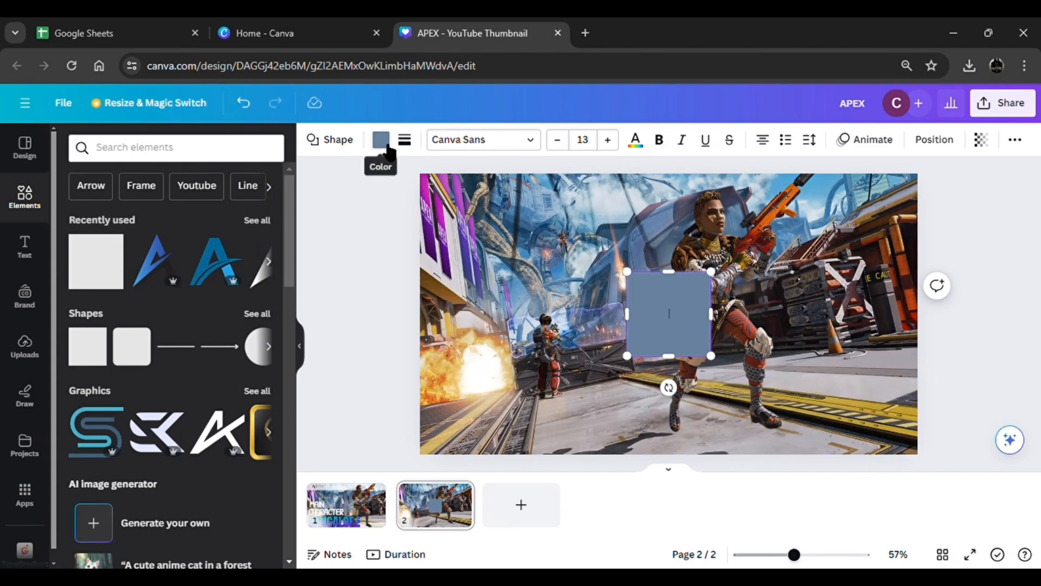
{"action": "left_click", "coordinate": [381, 140]}
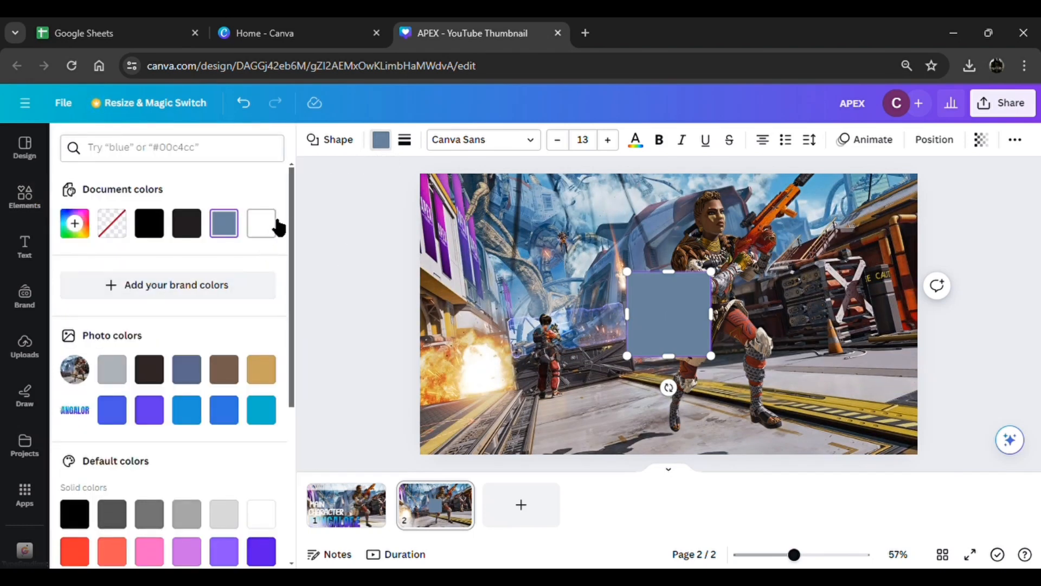
{"action": "left_click", "coordinate": [254, 519]}
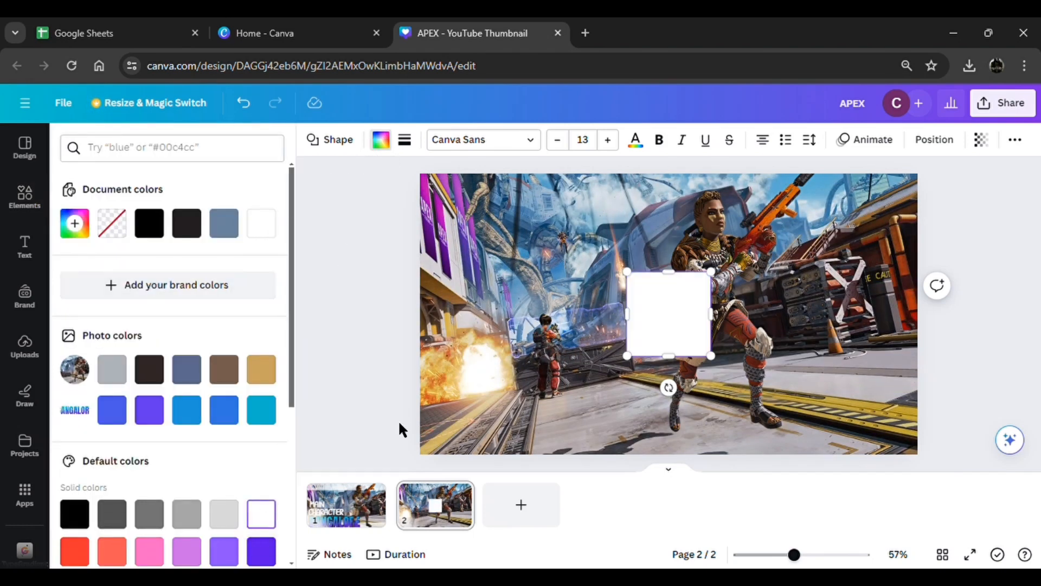
{"action": "left_click_drag", "start_coordinate": [684, 329], "coordinate": [1008, 161]}
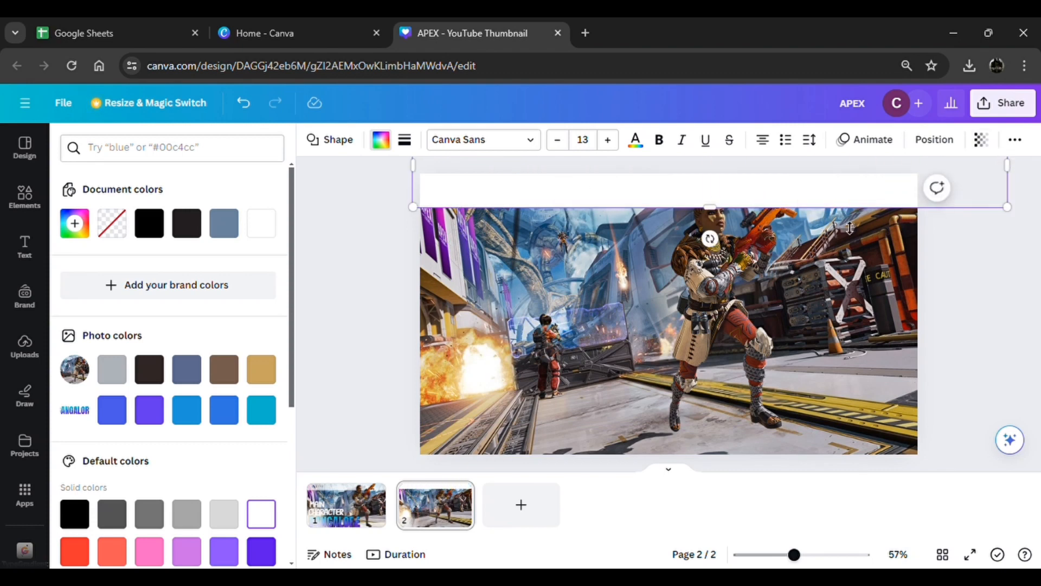
- Set the transparency of the white band along the page's upper edge to 78
{"action": "left_click", "coordinate": [793, 187]}
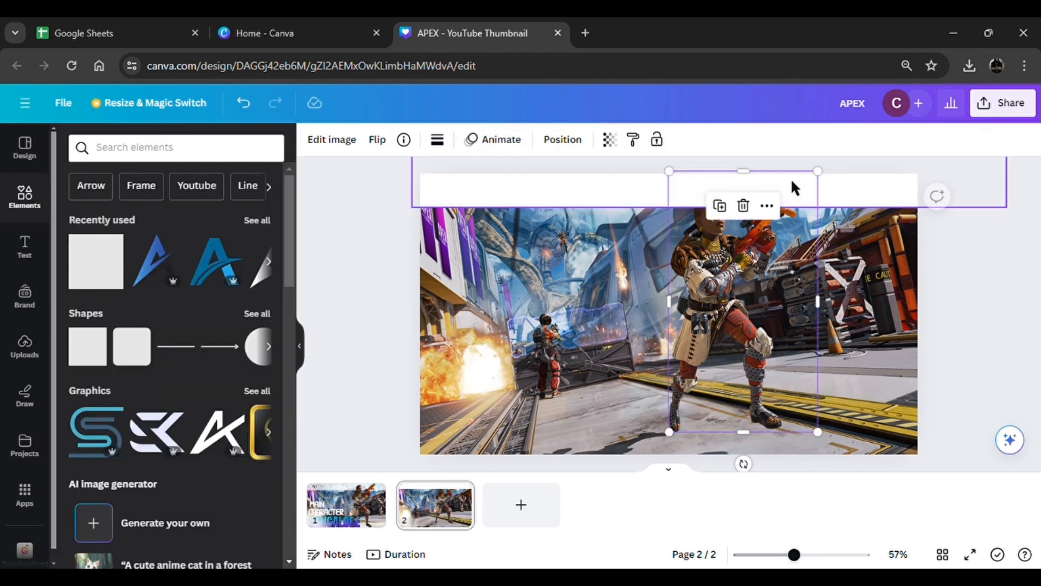
{"action": "left_click", "coordinate": [846, 186]}
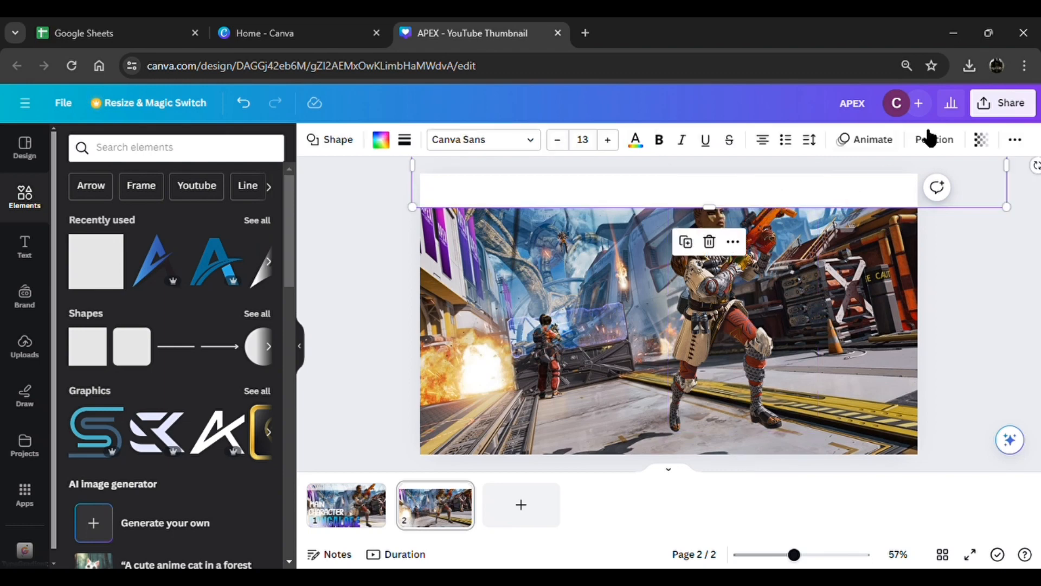
{"action": "left_click", "coordinate": [983, 142]}
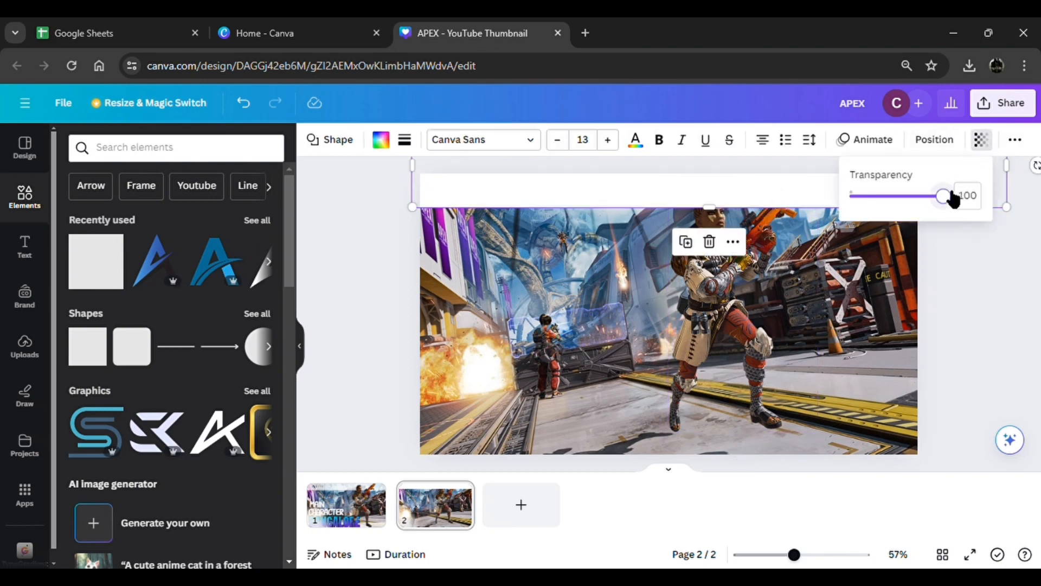
{"action": "left_click_drag", "start_coordinate": [954, 198], "coordinate": [926, 197]}
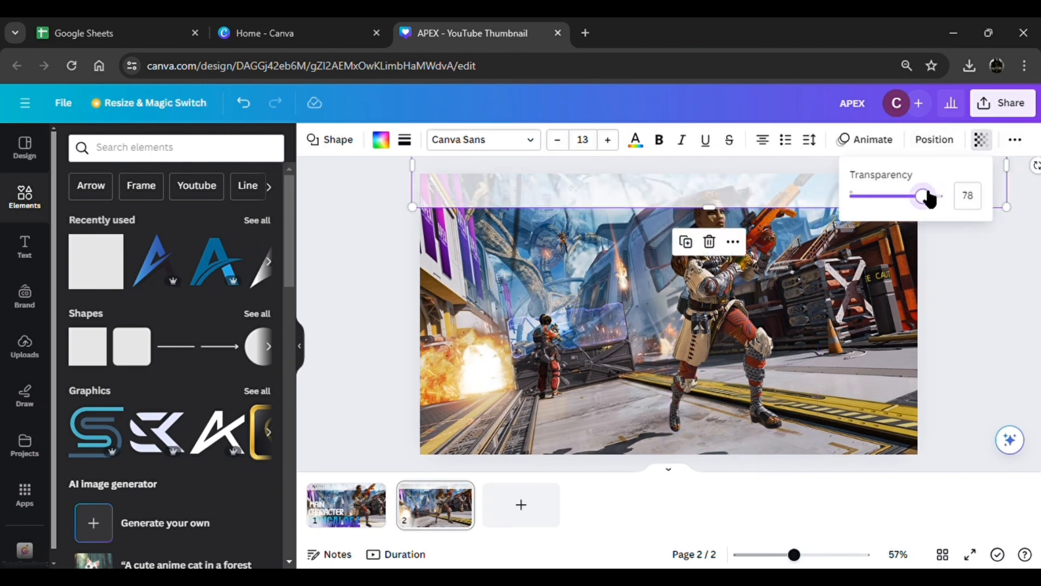
{"action": "left_click", "coordinate": [968, 274]}
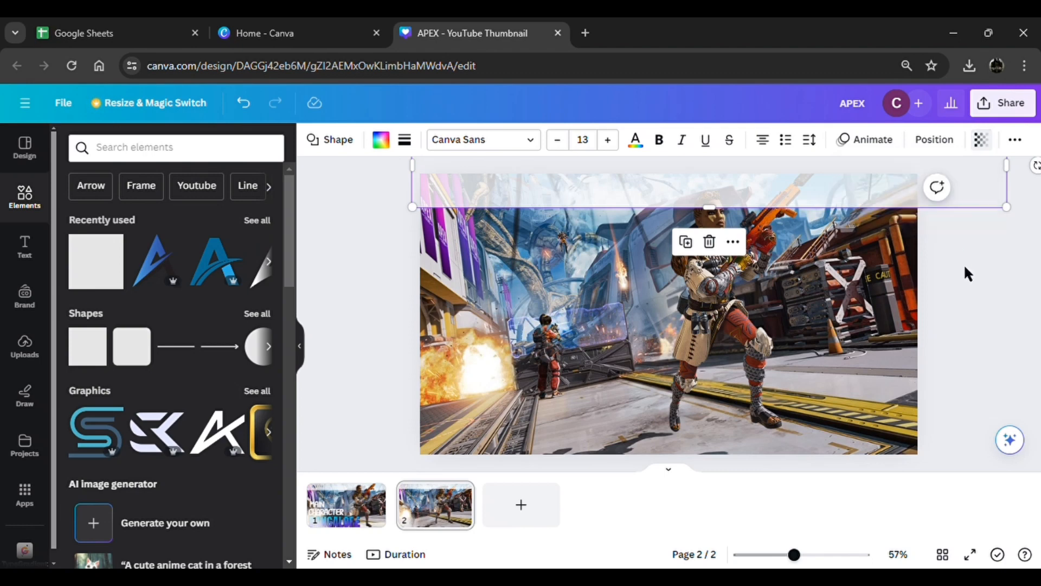
- Duplicate the semi-transparent white band and place the copy across the page's lower edge
{"action": "left_click", "coordinate": [692, 244]}
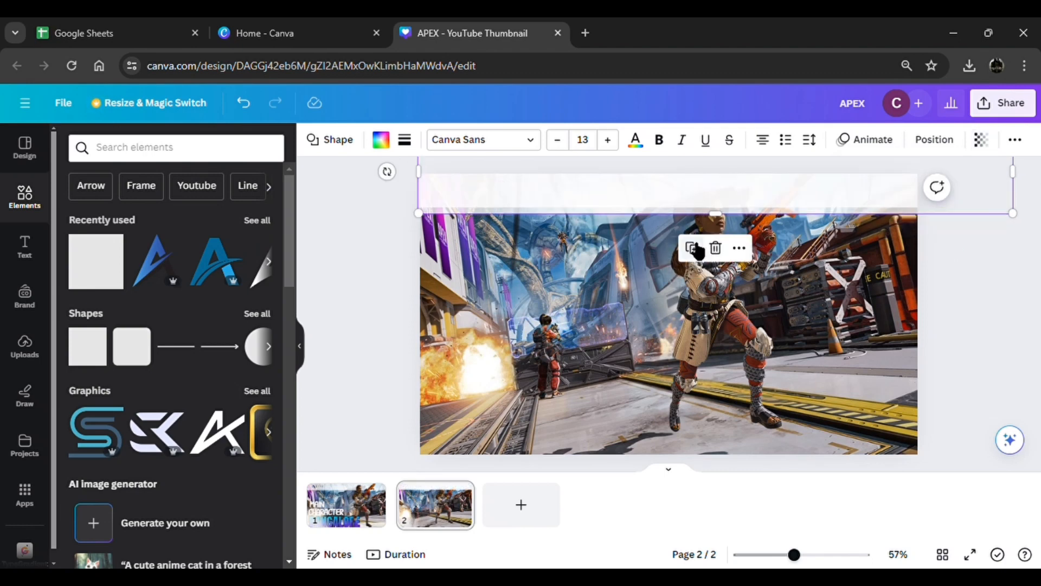
{"action": "left_click_drag", "start_coordinate": [750, 190], "coordinate": [725, 470]}
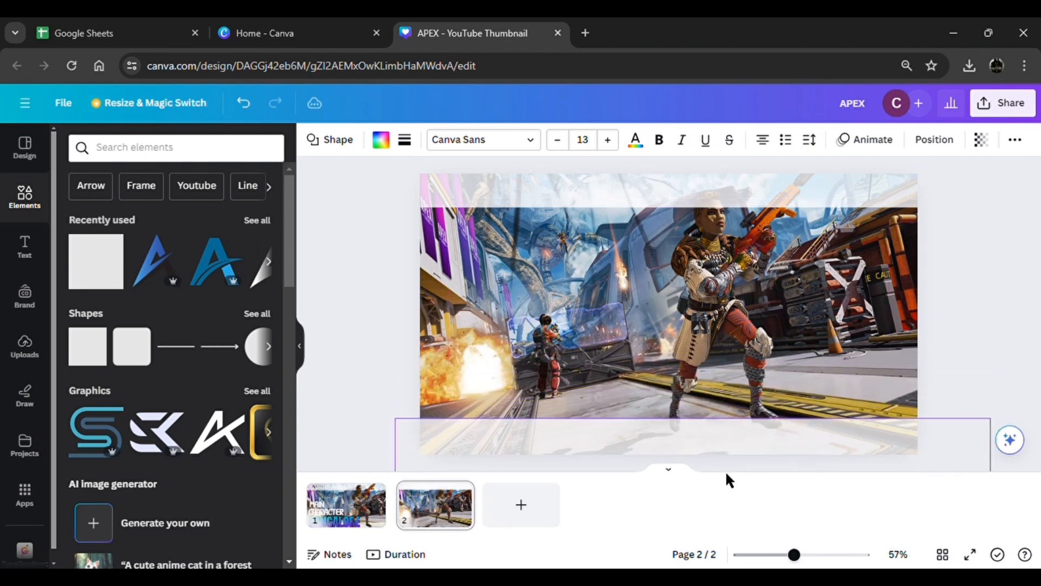
{"action": "left_click", "coordinate": [393, 386]}
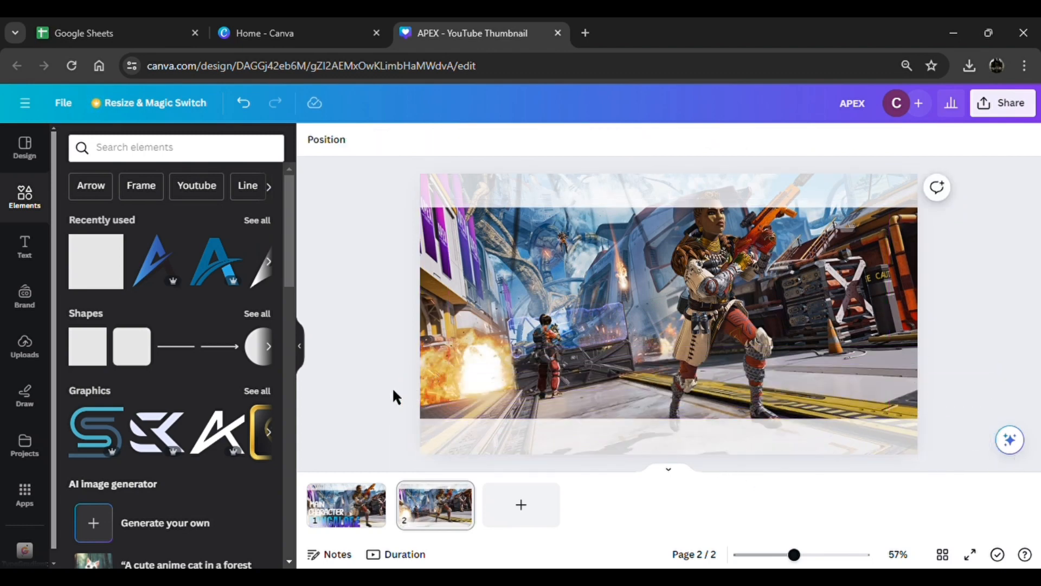
- Search the Canva apps for "type" and open the TypeGradient app
{"action": "left_click", "coordinate": [31, 510]}
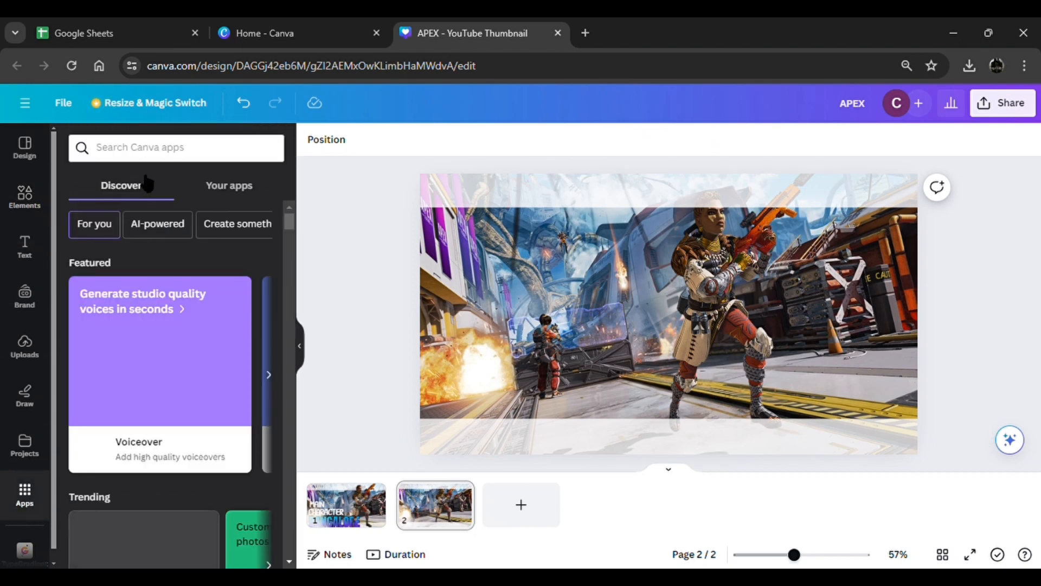
{"action": "left_click", "coordinate": [168, 158]}
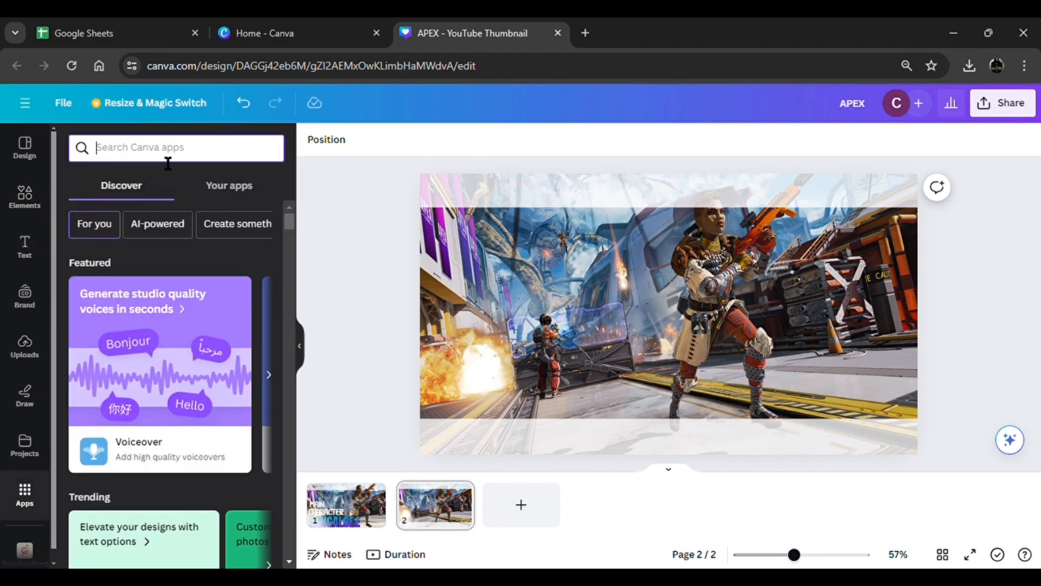
{"action": "type", "text": "ty"}
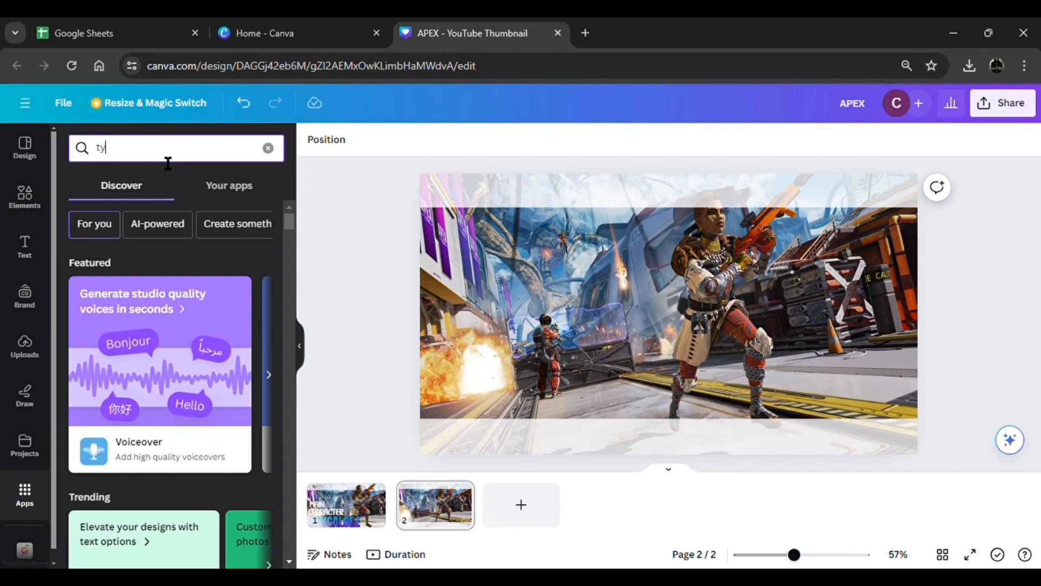
{"action": "type", "text": "pe"}
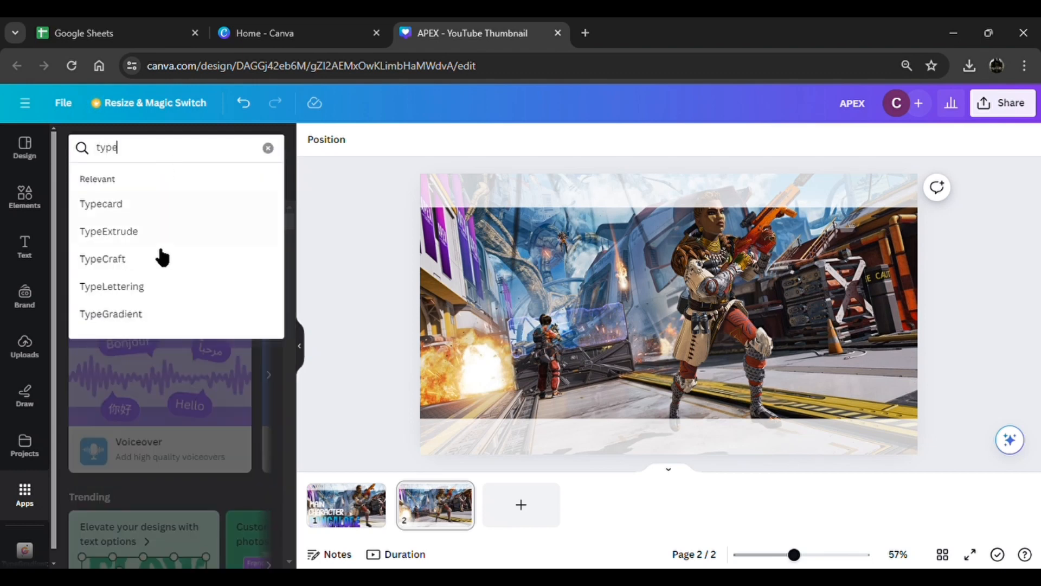
{"action": "left_click", "coordinate": [142, 314]}
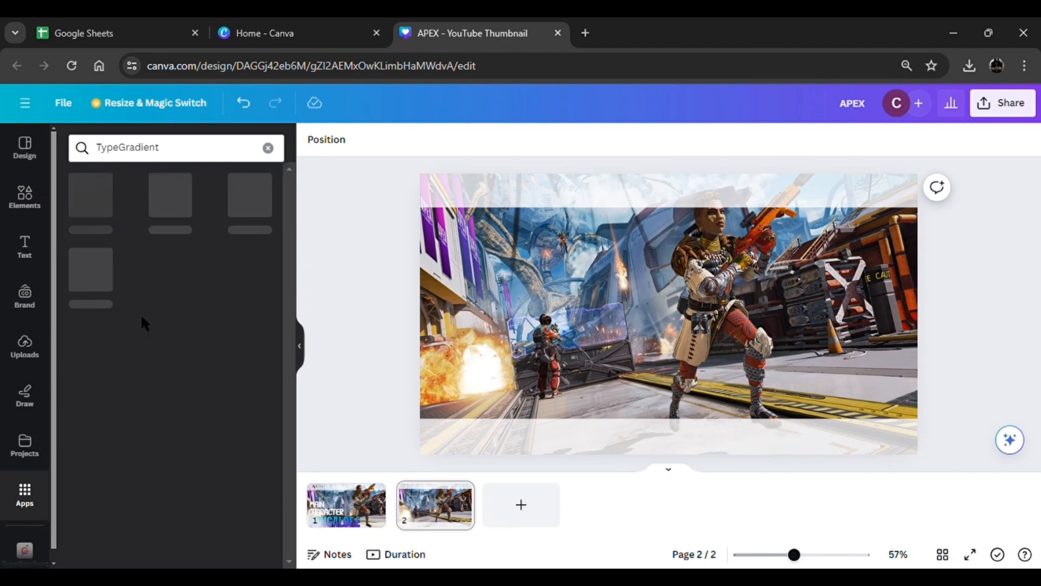
{"action": "left_click", "coordinate": [90, 193]}
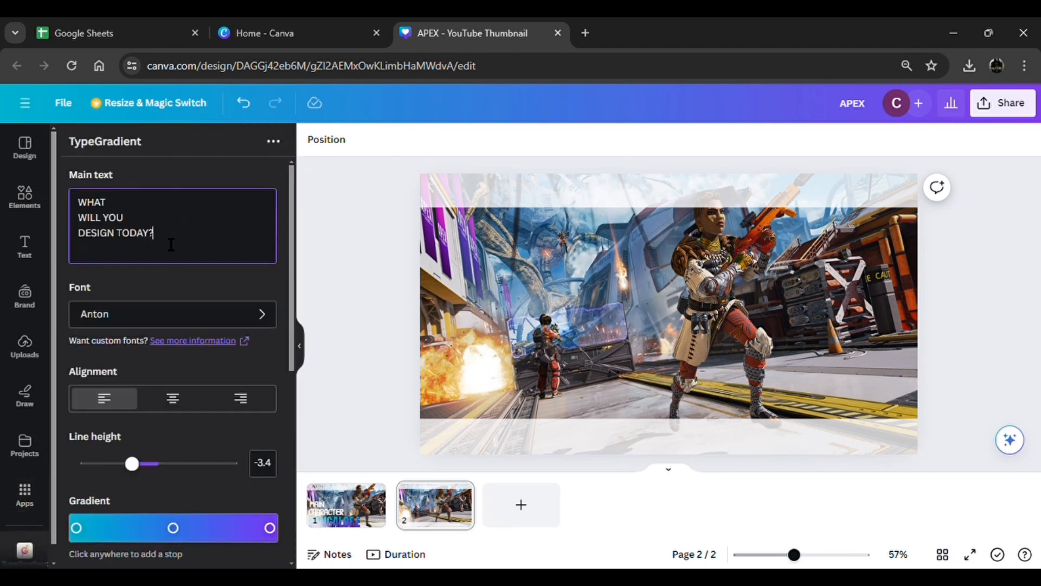
- Replace the TypeGradient main text with "BANGALORE" and slightly tilt the gradient direction in the preview
{"action": "left_click_drag", "start_coordinate": [171, 244], "coordinate": [70, 199]}
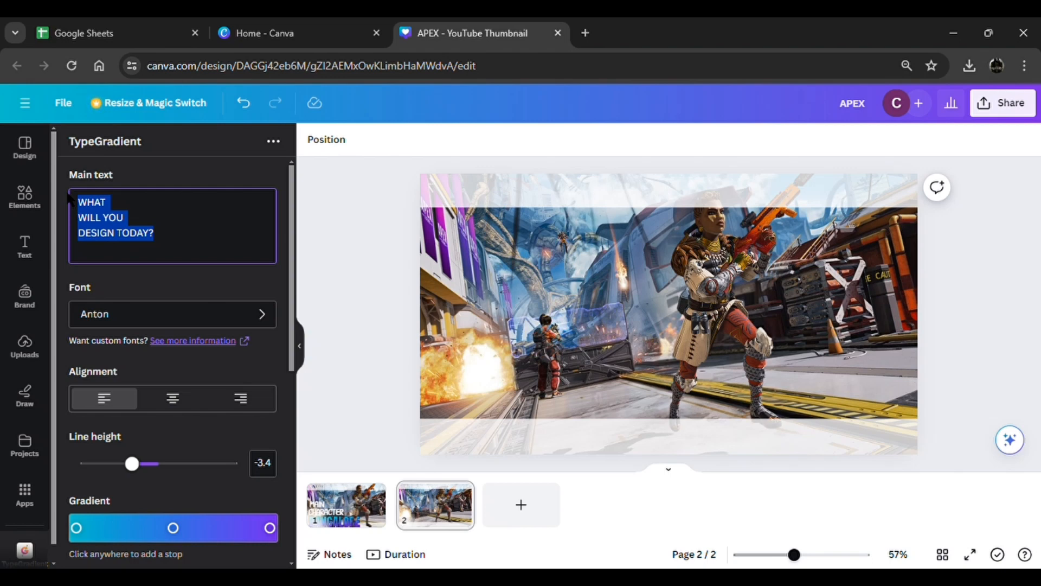
{"action": "type", "text": "BANGALORE"}
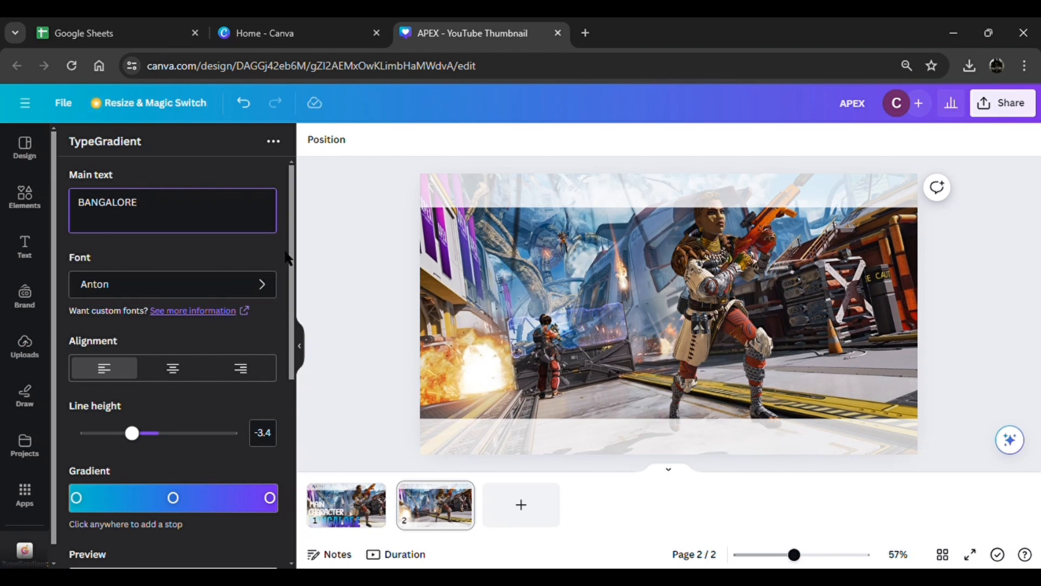
{"action": "scroll", "coordinate": [211, 325], "scroll_direction": "down", "scroll_amount": 4}
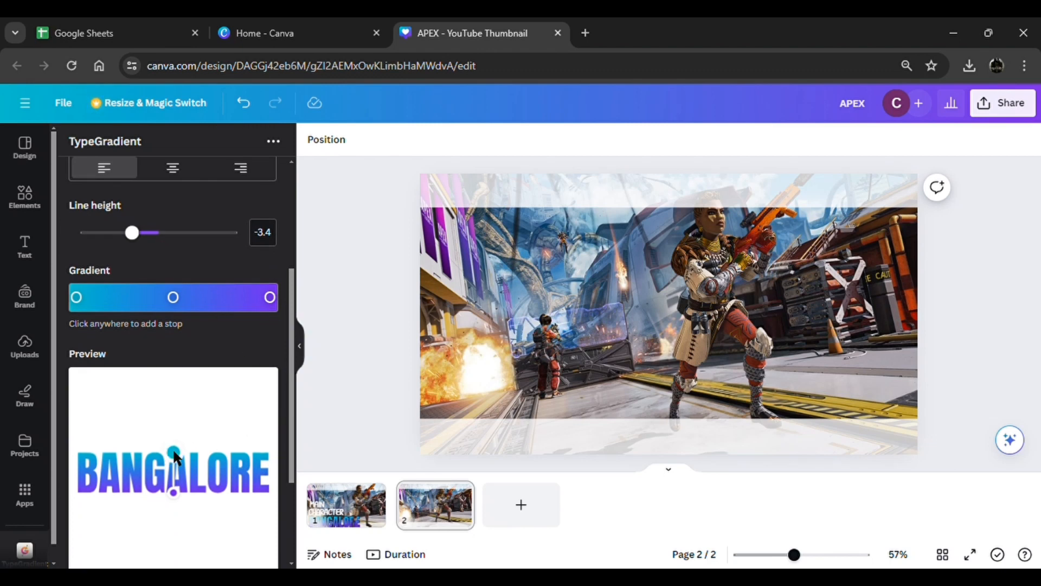
{"action": "left_click_drag", "start_coordinate": [172, 451], "coordinate": [169, 454]}
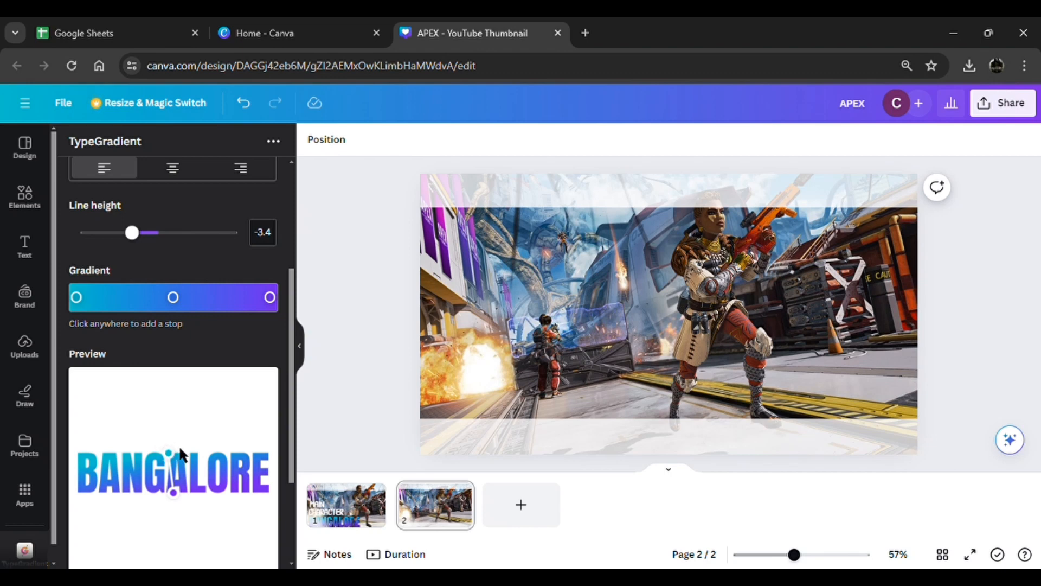
- Add the BANGALORE gradient text to the design, move it to the page's lower left, and enlarge it across most of the width
{"action": "left_click_drag", "start_coordinate": [293, 385], "coordinate": [295, 472]}
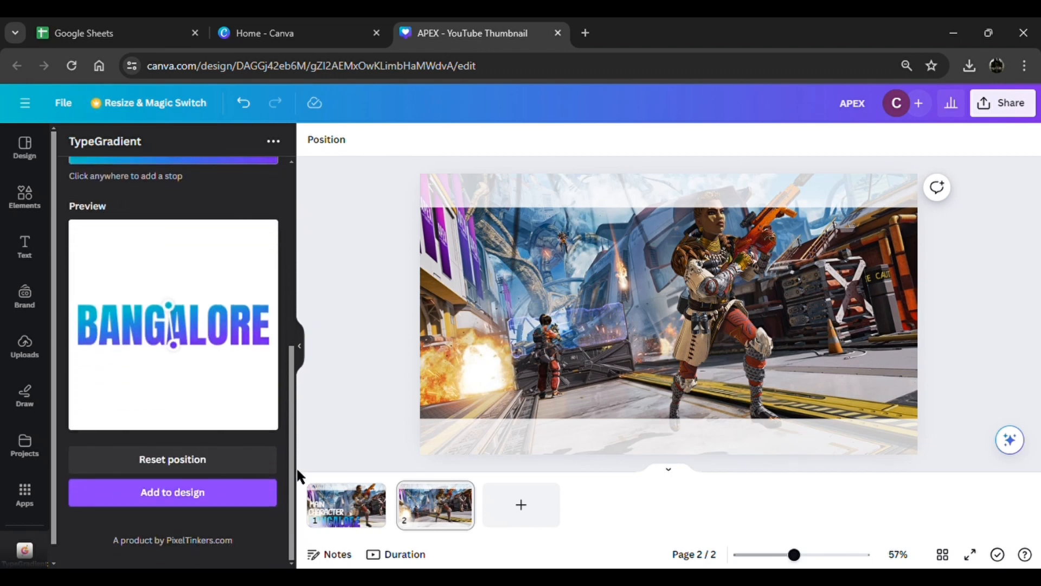
{"action": "left_click", "coordinate": [243, 496]}
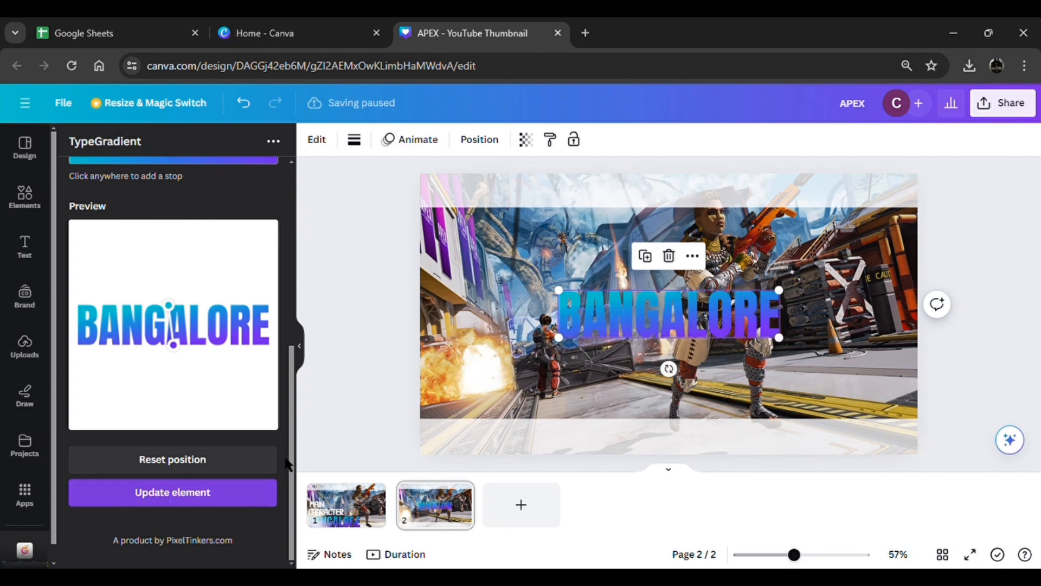
{"action": "left_click_drag", "start_coordinate": [661, 340], "coordinate": [553, 430]}
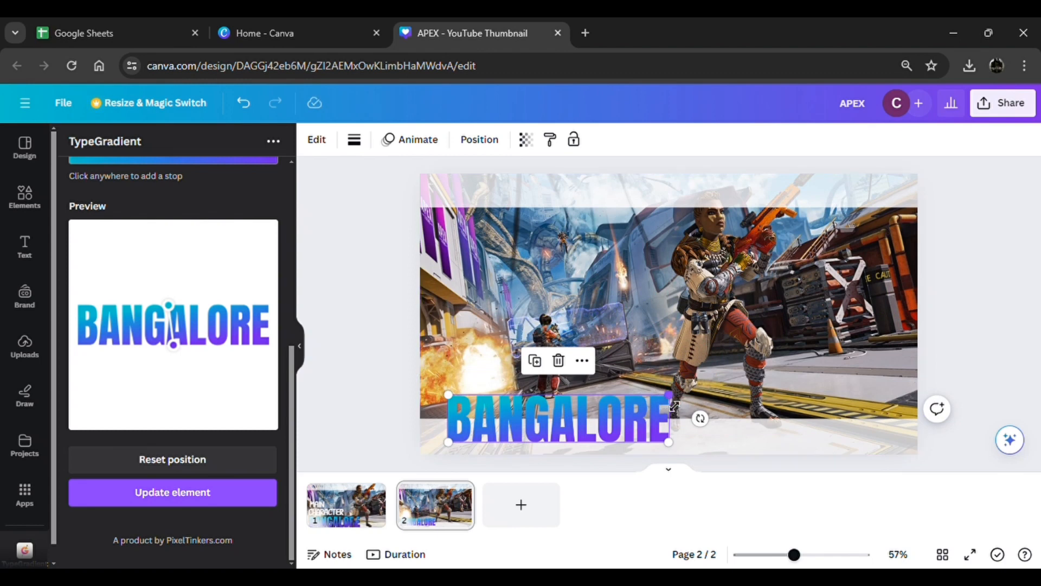
{"action": "left_click_drag", "start_coordinate": [669, 394], "coordinate": [827, 332]}
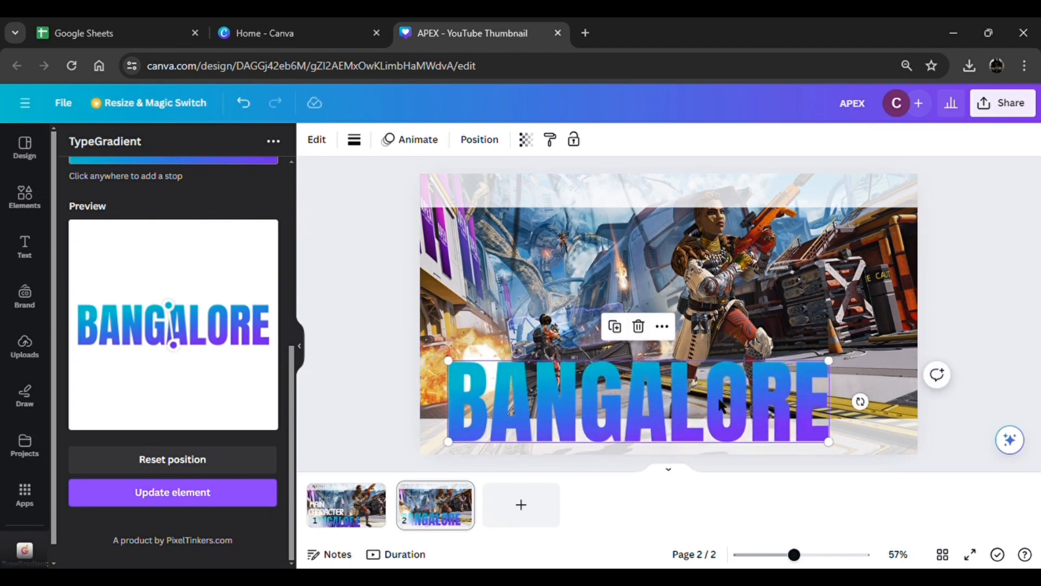
- Shift the BANGALORE gradient text slightly to the left and duplicate the thumbnail page
{"action": "mouse_move", "coordinate": [721, 404]}
{"action": "left_mouse_down"}
{"action": "mouse_move", "coordinate": [680, 404]}
{"action": "mouse_move", "coordinate": [703, 404]}
{"action": "left_mouse_up"}
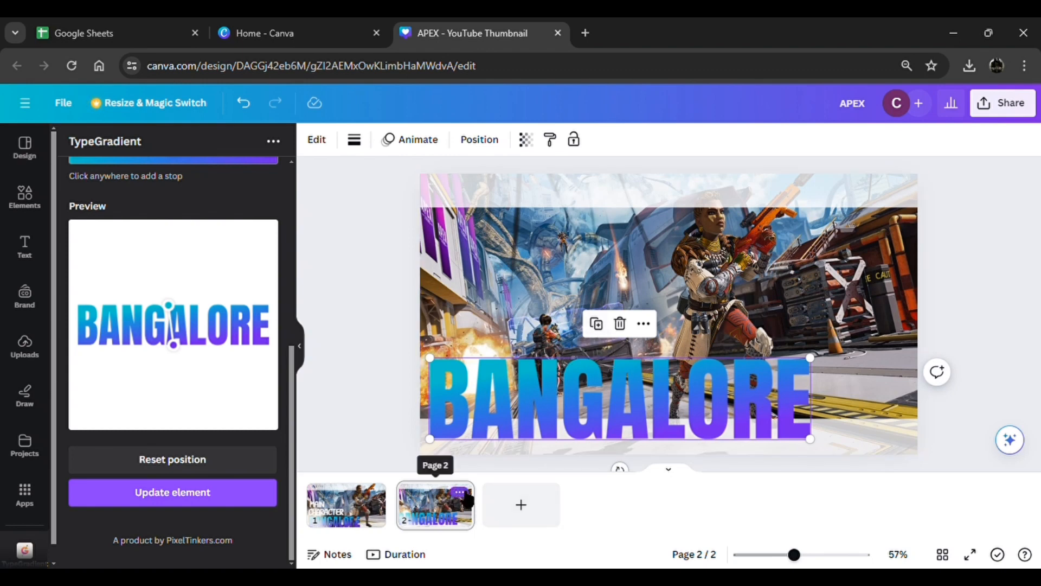
{"action": "left_click", "coordinate": [460, 493]}
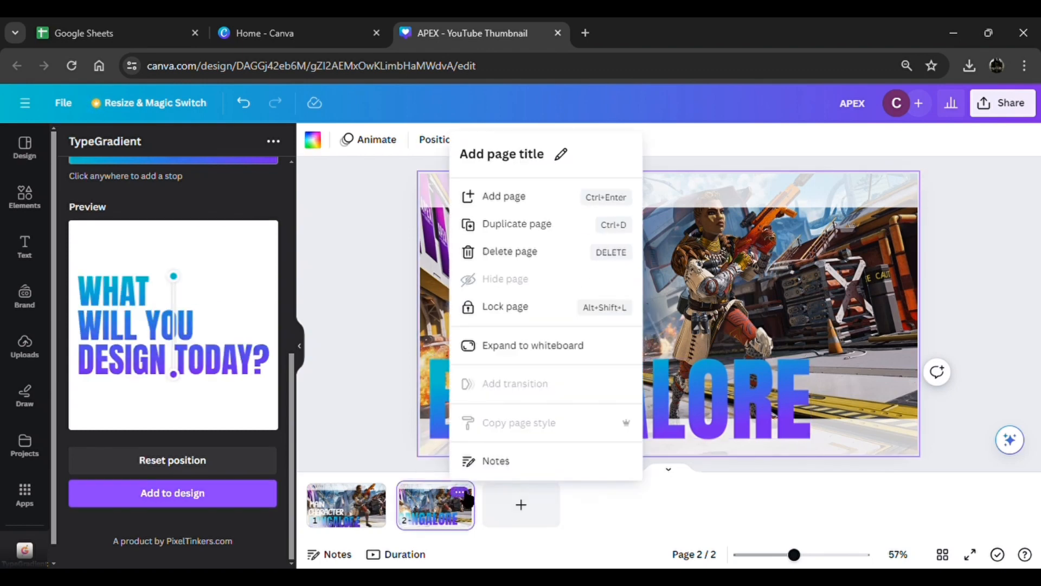
{"action": "left_click", "coordinate": [529, 231]}
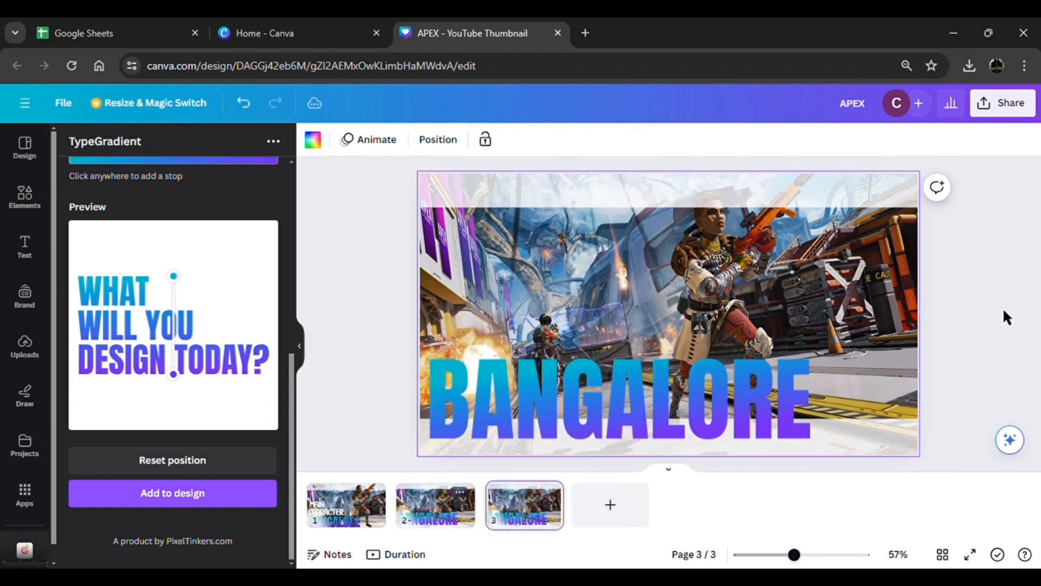
- Delete the character, white bands and background image from the duplicated page, then move the remaining BANGALORE text to its middle
{"action": "left_click_drag", "start_coordinate": [1004, 311], "coordinate": [515, 163]}
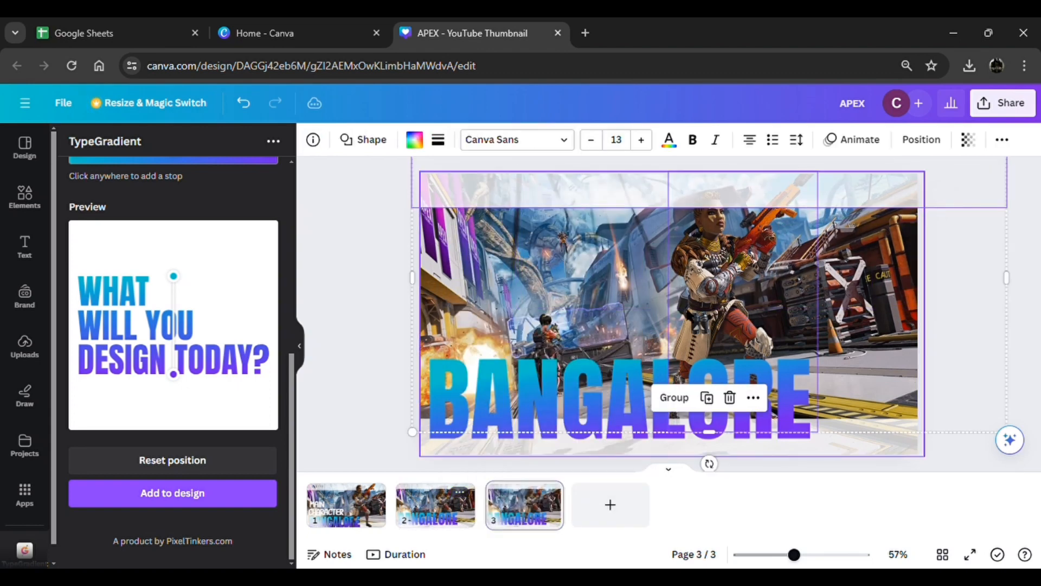
{"action": "left_click", "coordinate": [730, 398]}
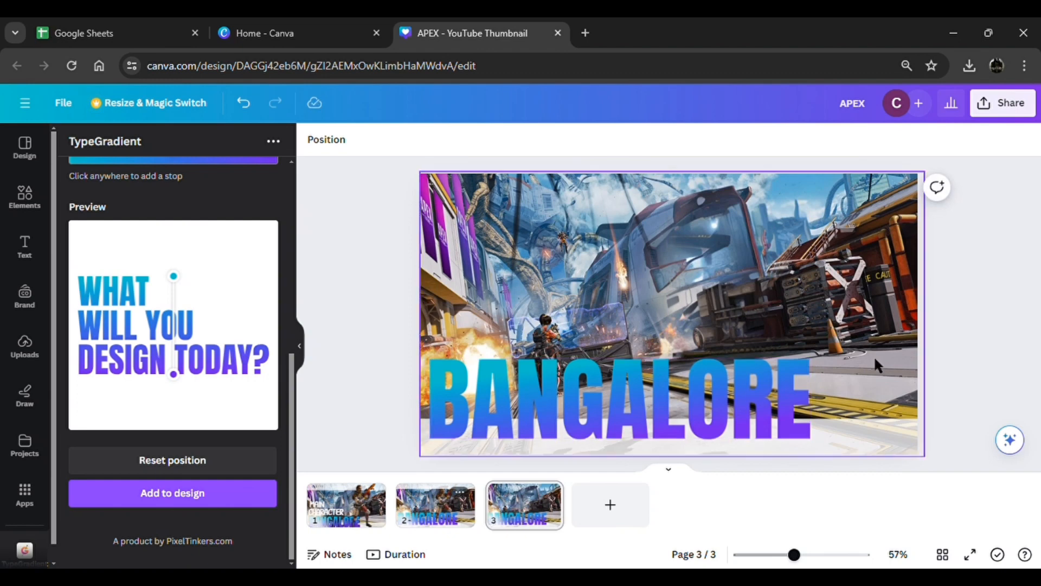
{"action": "left_click", "coordinate": [886, 348]}
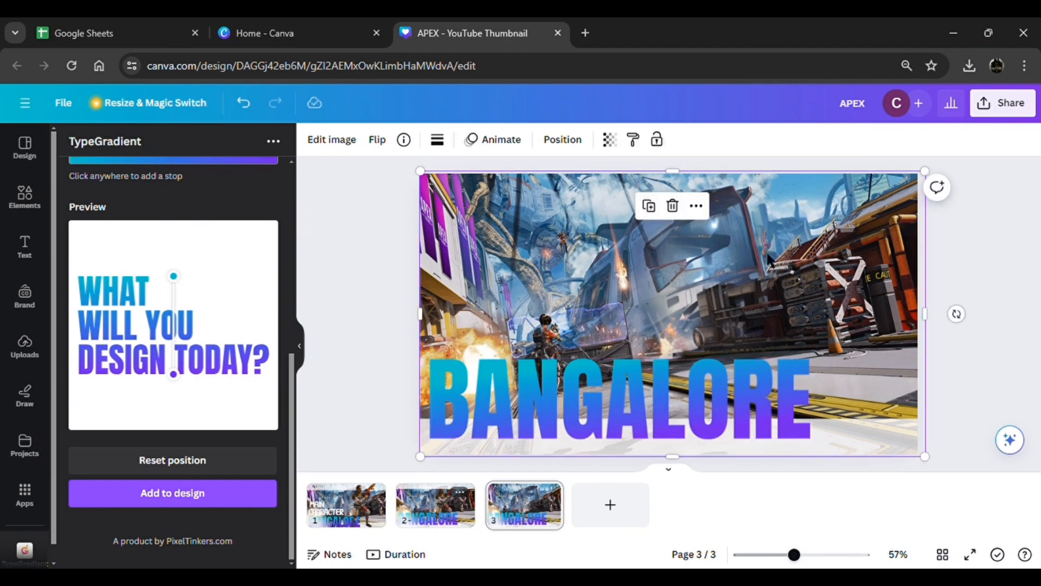
{"action": "left_click", "coordinate": [674, 206]}
{"action": "left_click", "coordinate": [859, 435]}
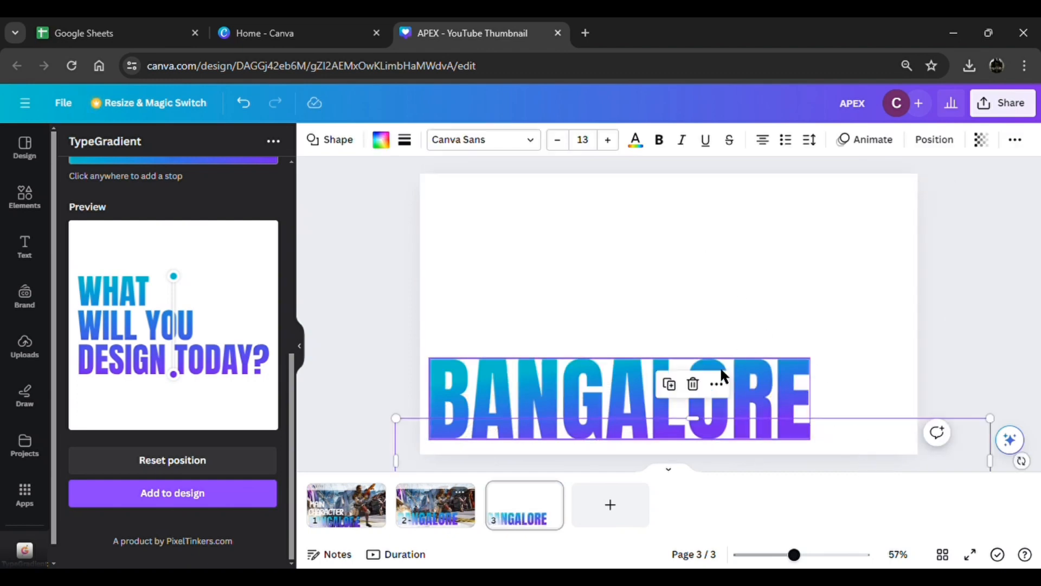
{"action": "left_click", "coordinate": [693, 385]}
{"action": "left_click", "coordinate": [697, 395]}
{"action": "left_click_drag", "start_coordinate": [698, 395], "coordinate": [744, 312]}
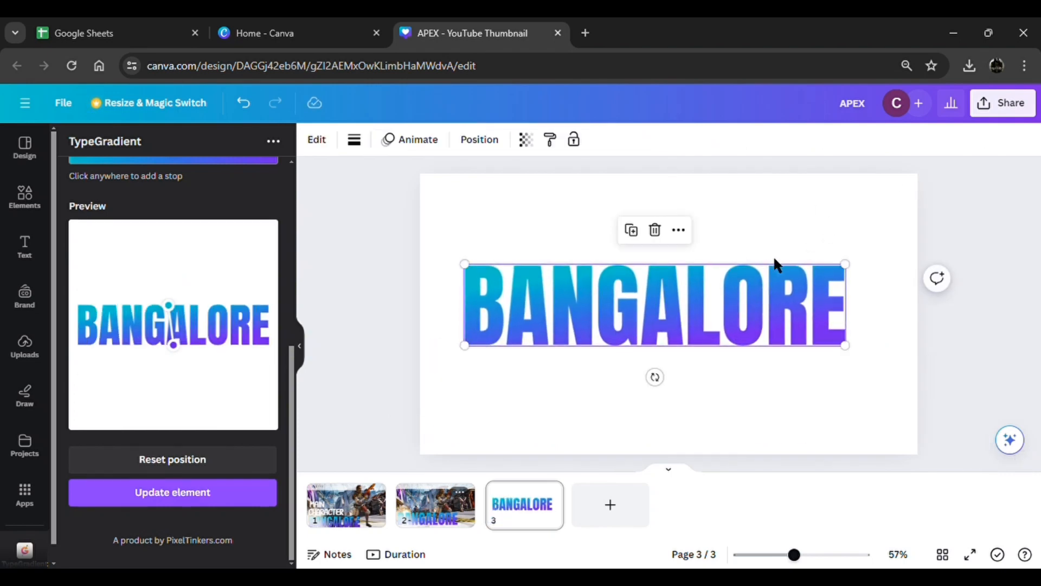
- Download only page 3 as a PNG at size 2 with a transparent background
{"action": "left_click", "coordinate": [1003, 103]}
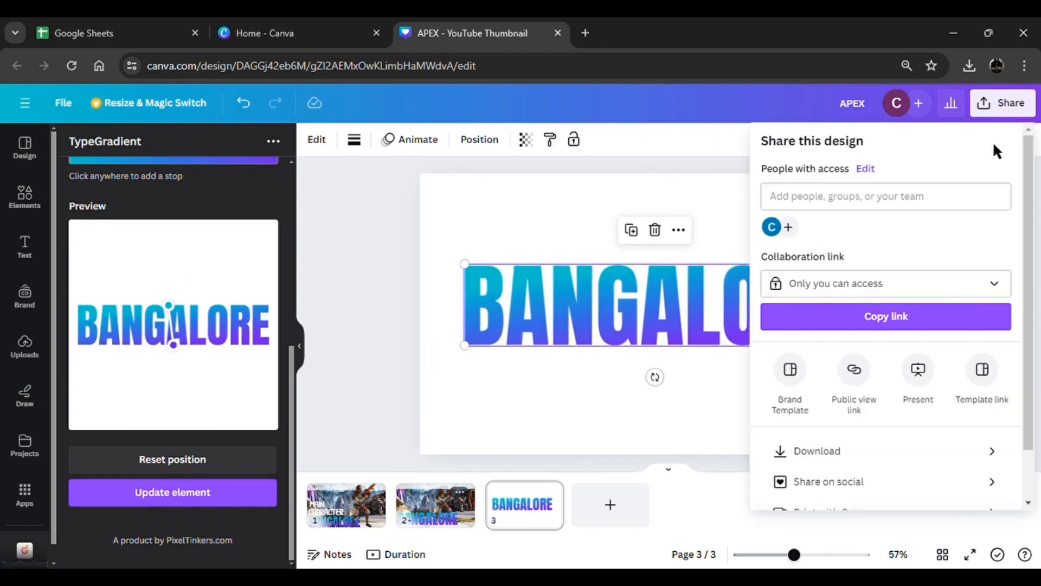
{"action": "left_click", "coordinate": [841, 451]}
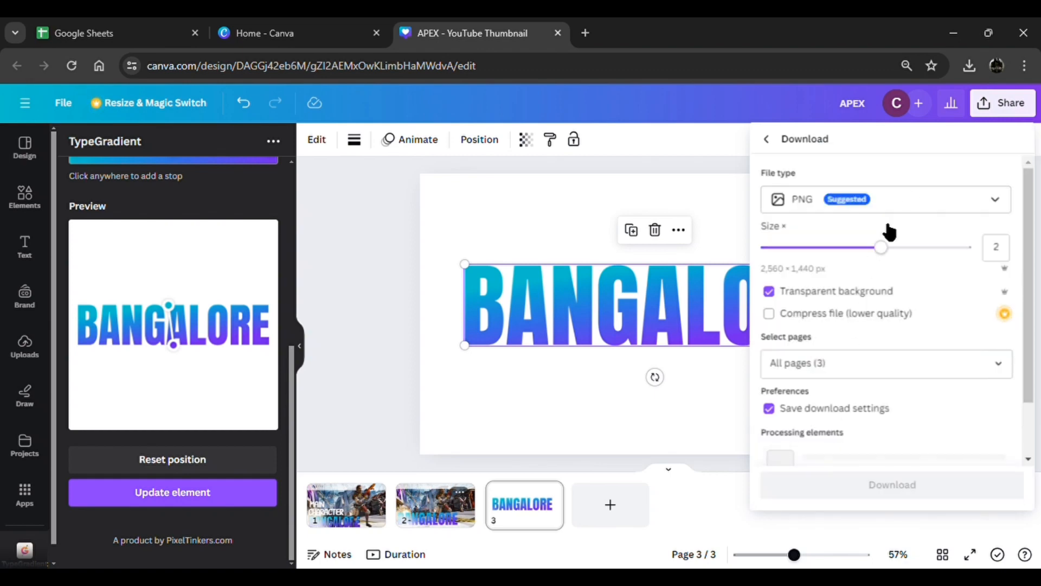
{"action": "left_click", "coordinate": [863, 369]}
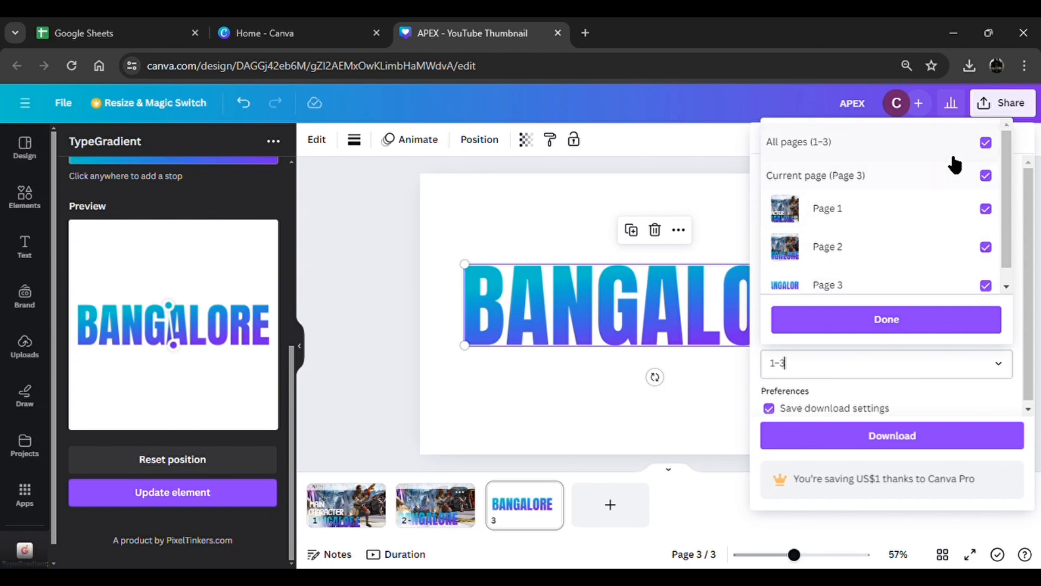
{"action": "left_click", "coordinate": [954, 171]}
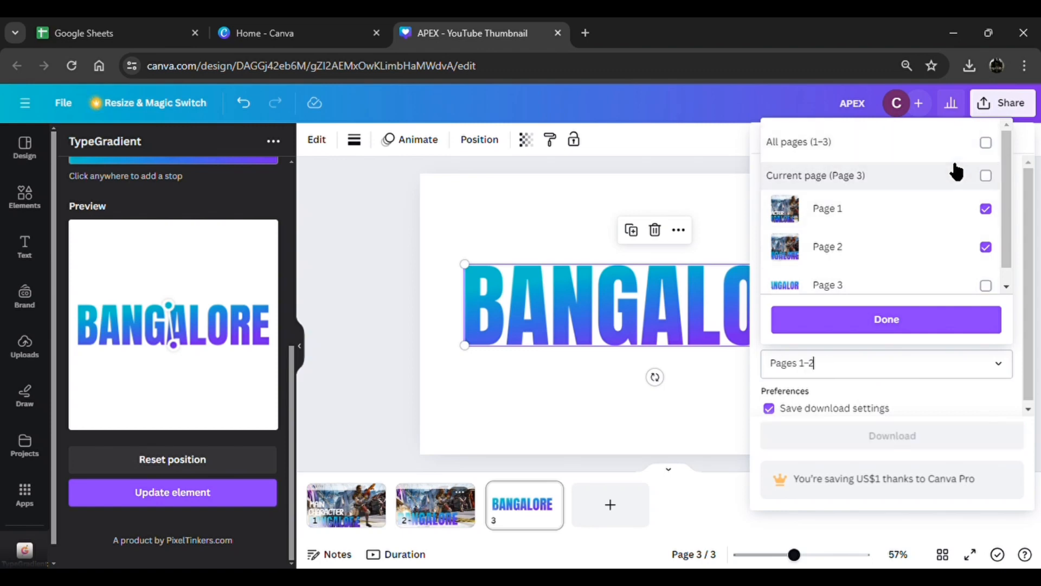
{"action": "left_click", "coordinate": [991, 211]}
{"action": "left_click", "coordinate": [989, 247]}
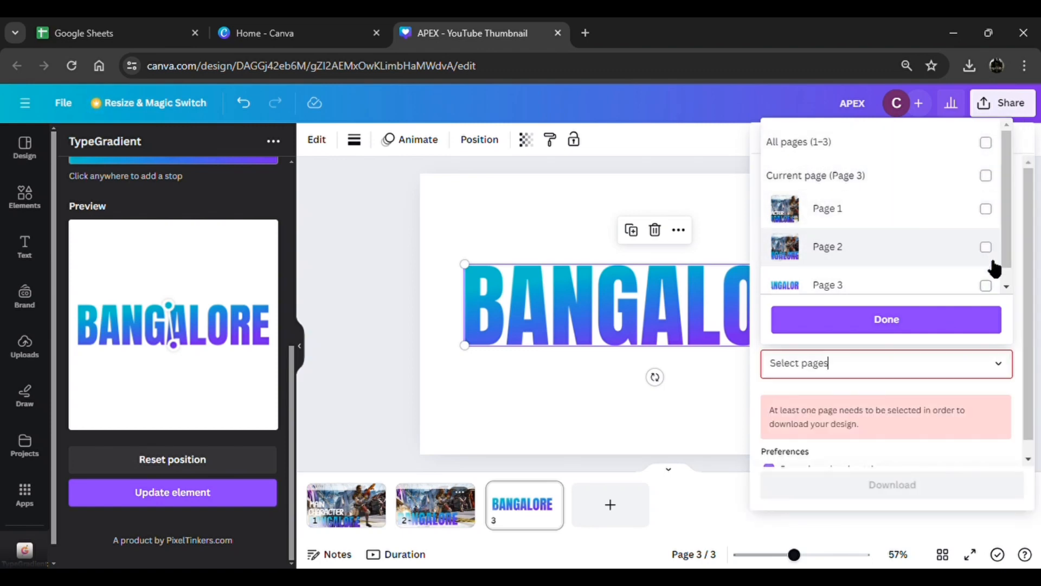
{"action": "left_click", "coordinate": [987, 285]}
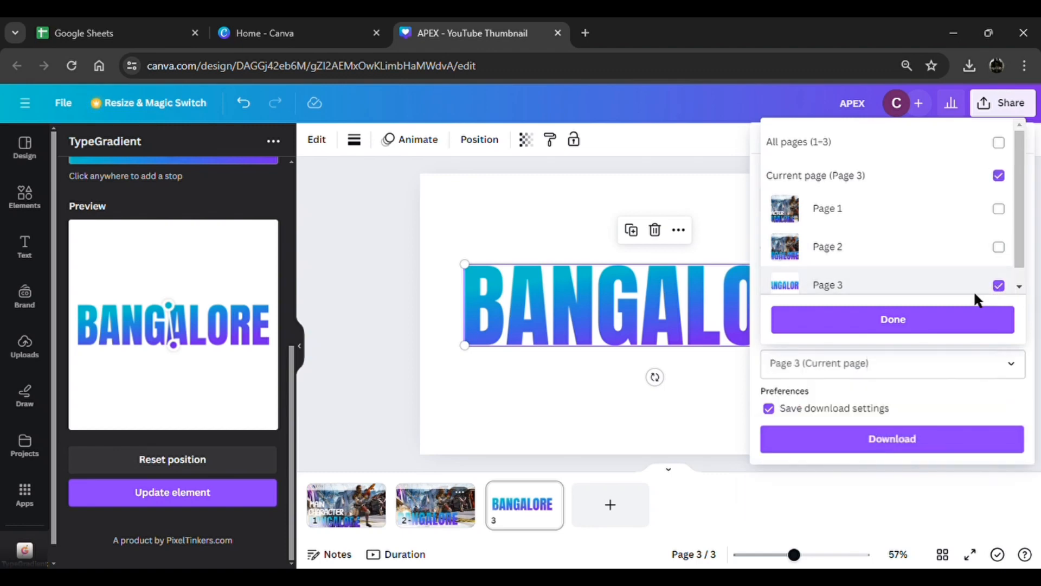
{"action": "left_click", "coordinate": [967, 321]}
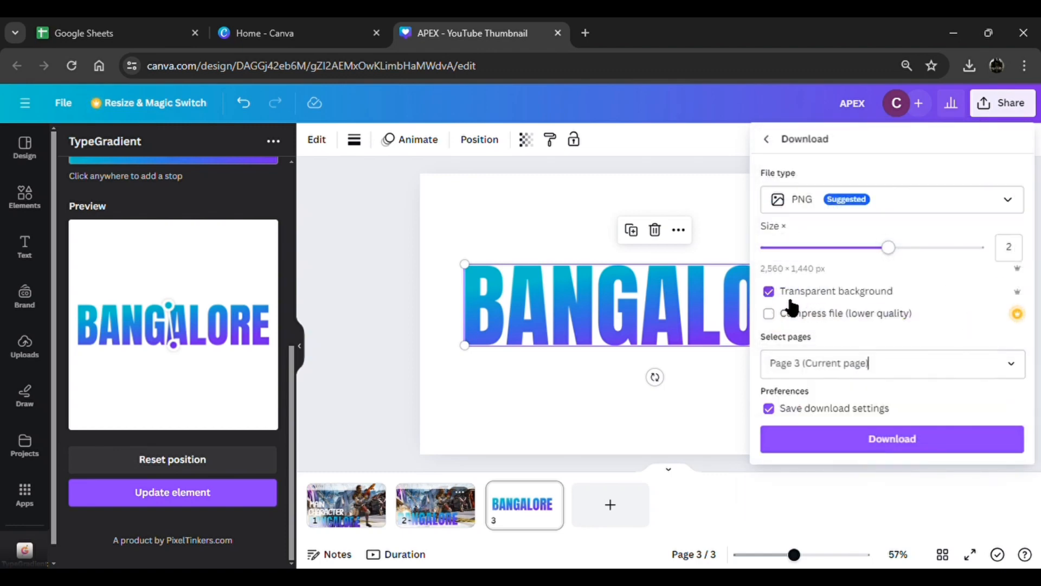
{"action": "left_click", "coordinate": [843, 437]}
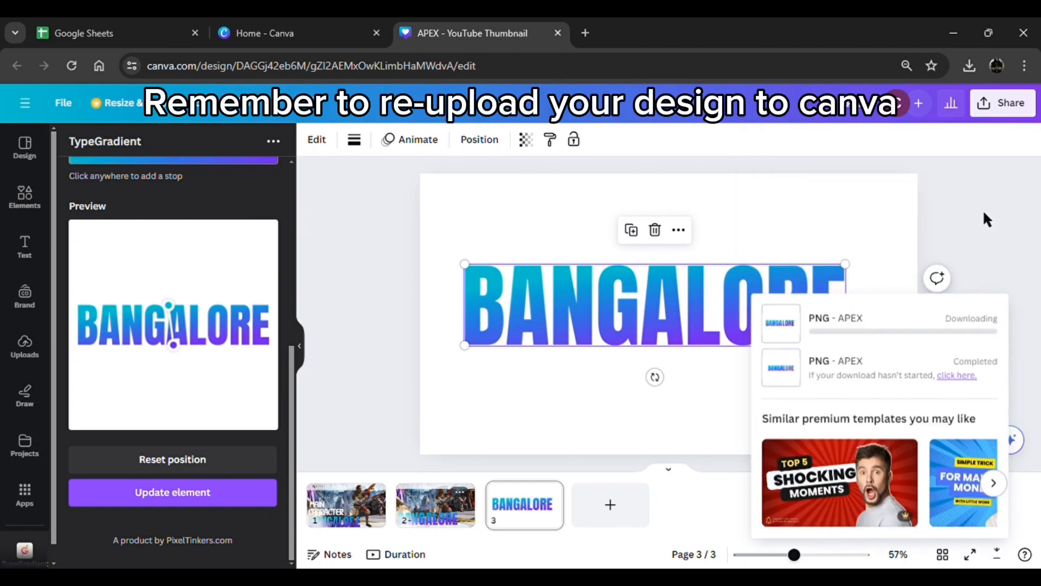
- Delete the text-only page 3 and remove the original BANGALORE gradient text from page 2
{"action": "left_click", "coordinate": [983, 209]}
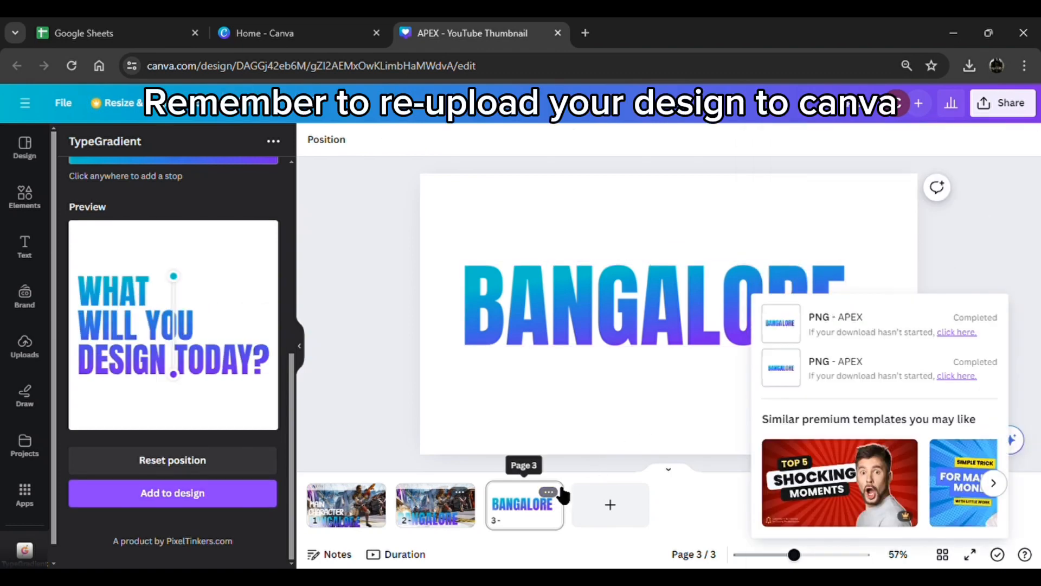
{"action": "left_click", "coordinate": [552, 494]}
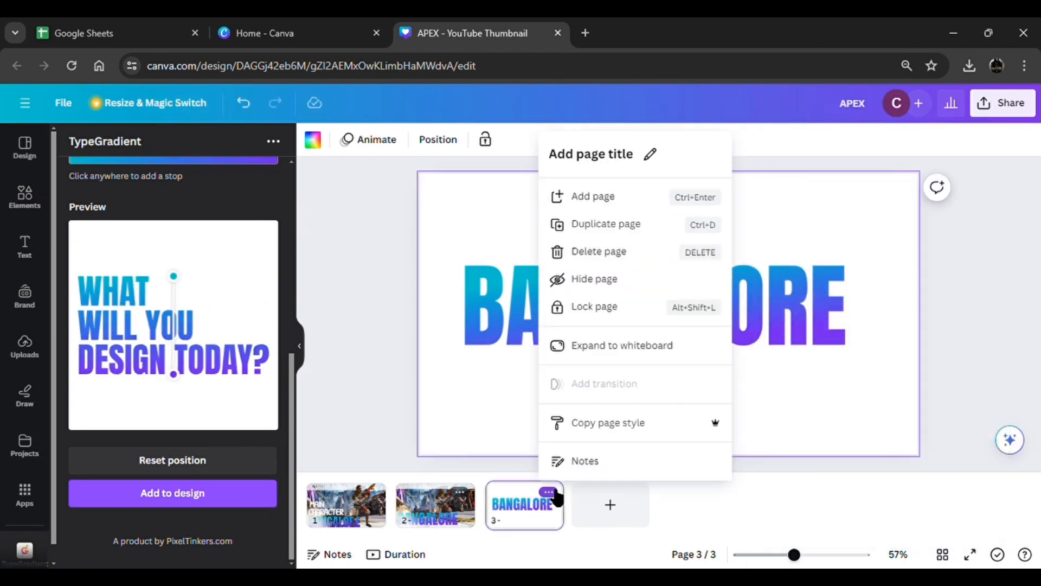
{"action": "left_click", "coordinate": [615, 252]}
{"action": "left_click", "coordinate": [476, 390]}
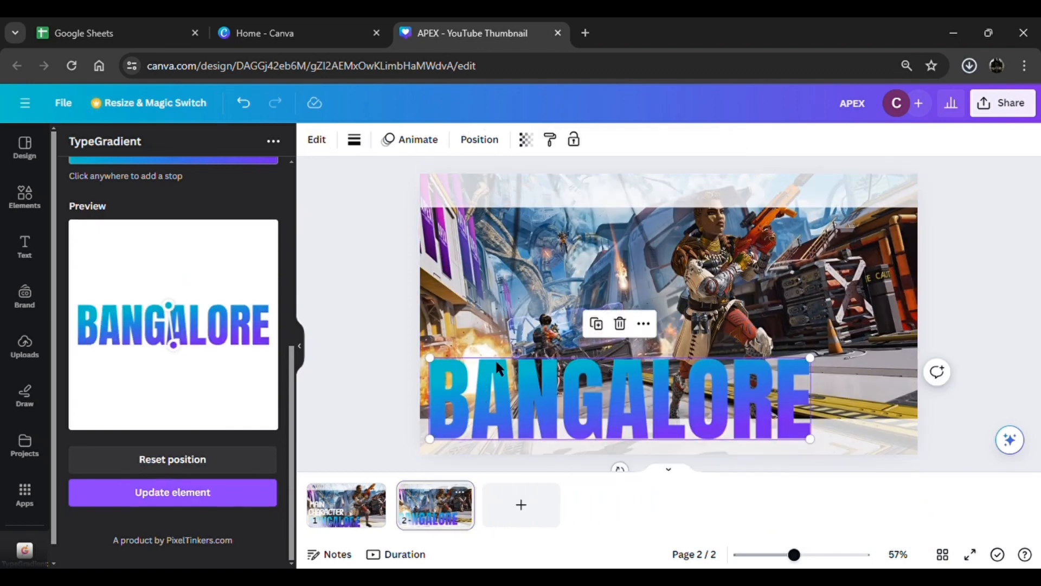
{"action": "left_click", "coordinate": [620, 324]}
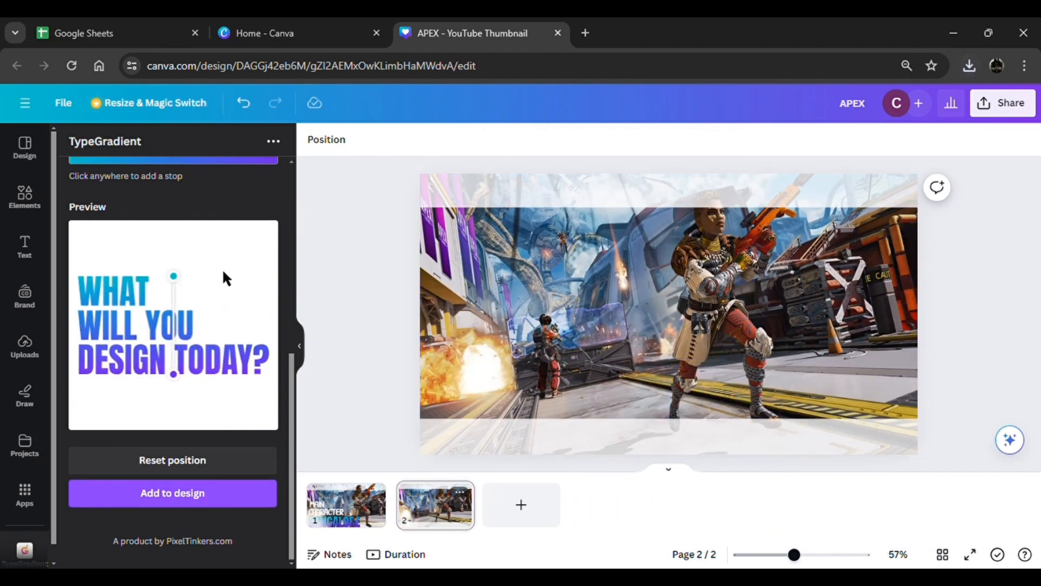
- Insert the uploaded transparent BANGALORE image on page 2 and enlarge it to most of the page width
{"action": "left_click", "coordinate": [21, 363]}
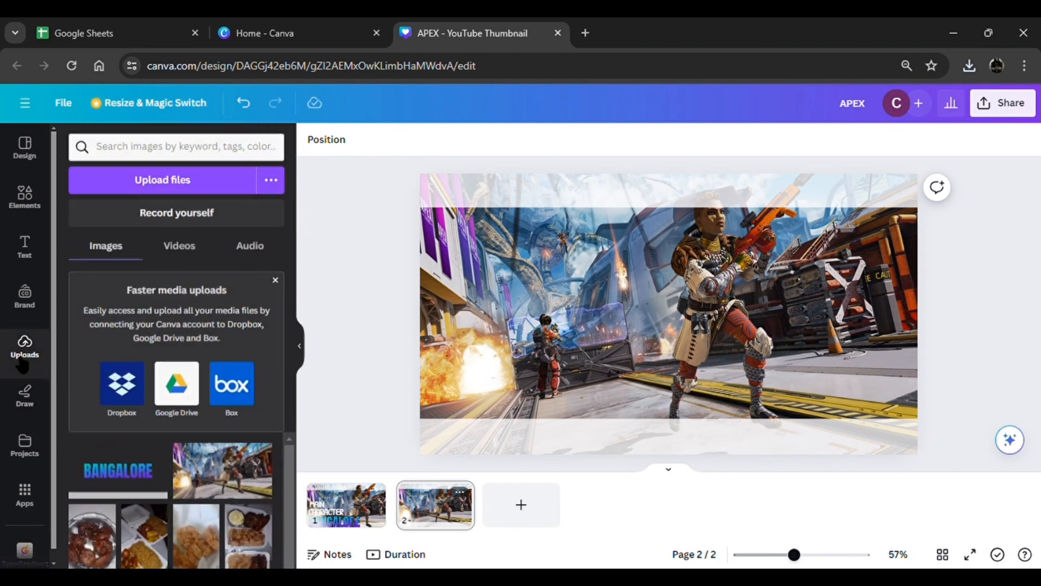
{"action": "left_click", "coordinate": [118, 476]}
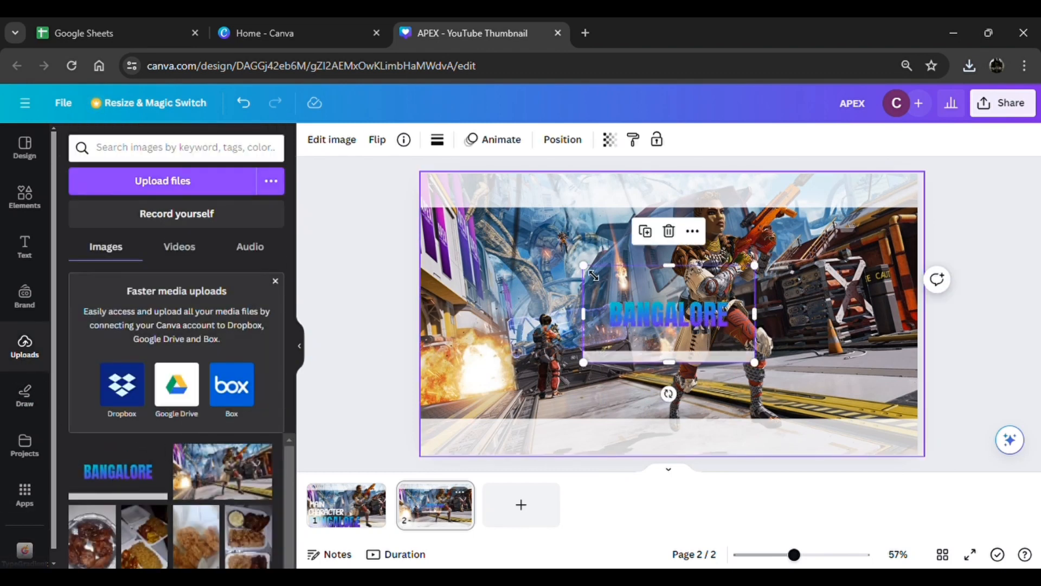
{"action": "left_click_drag", "start_coordinate": [594, 275], "coordinate": [286, 260]}
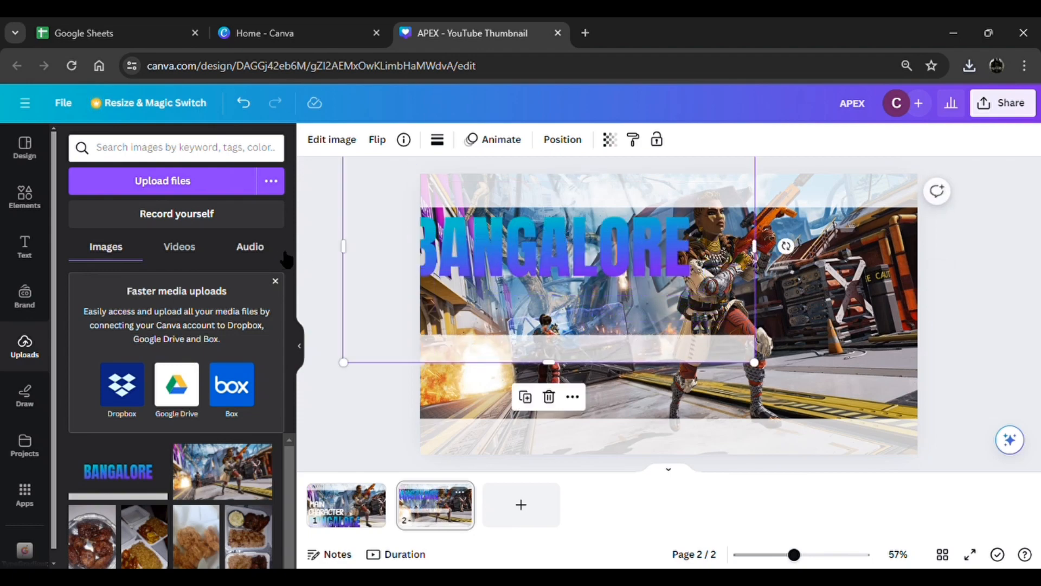
- Move the BANGALORE image to the page's middle and crop its empty margins close to the lettering
{"action": "left_click_drag", "start_coordinate": [580, 352], "coordinate": [687, 357]}
{"action": "left_click_drag", "start_coordinate": [682, 218], "coordinate": [685, 288]}
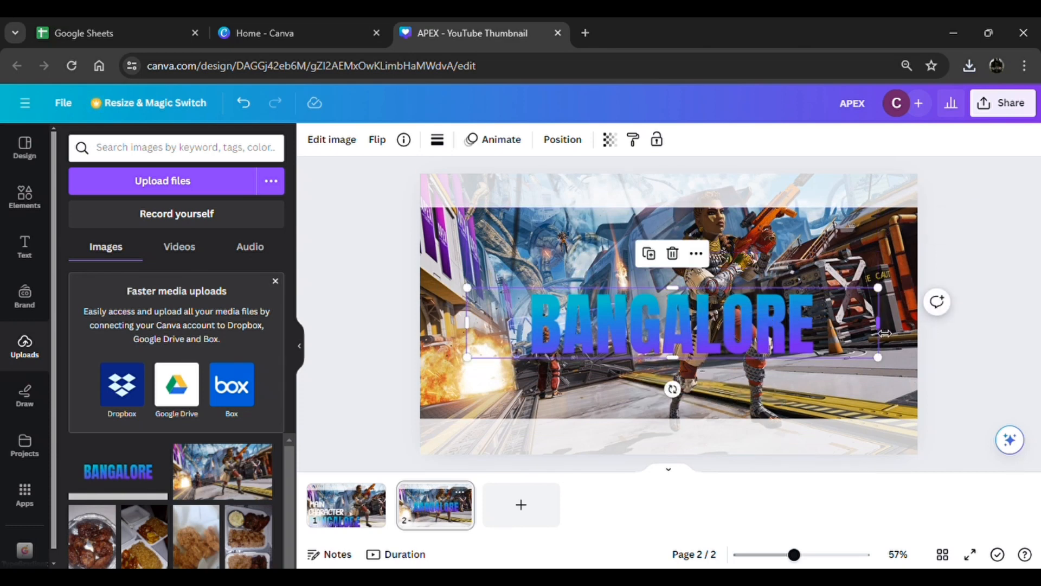
{"action": "left_click_drag", "start_coordinate": [879, 323], "coordinate": [833, 333]}
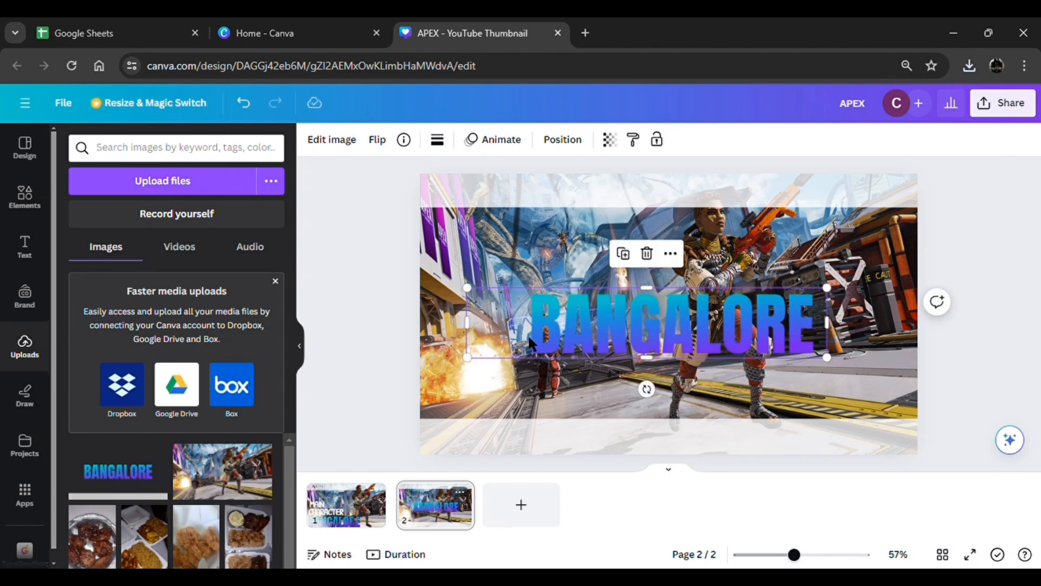
{"action": "left_click_drag", "start_coordinate": [475, 329], "coordinate": [533, 329]}
- Apply a black Outline shadow with size 7 to the BANGALORE image
{"action": "left_click", "coordinate": [343, 152]}
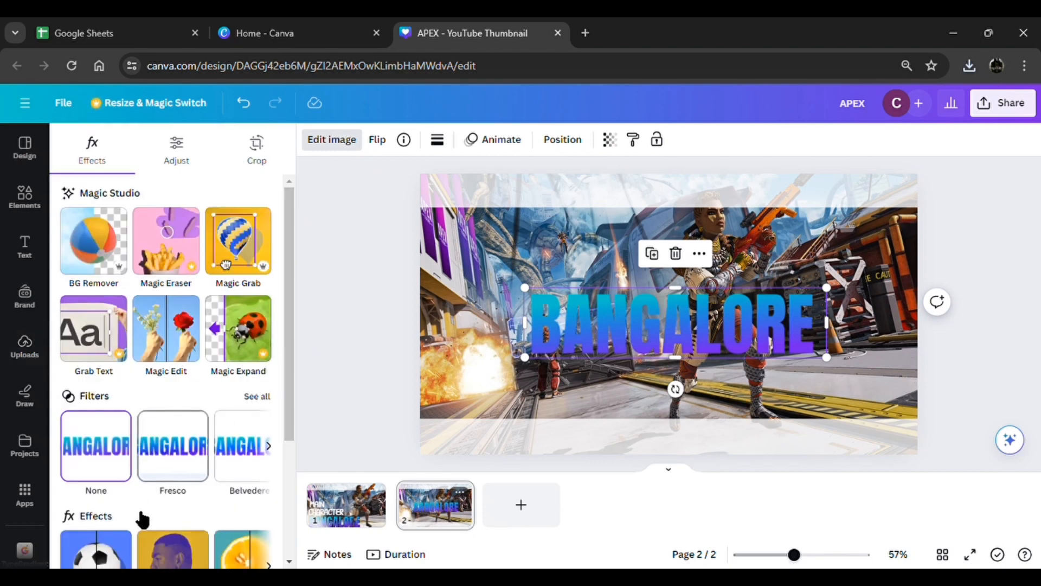
{"action": "left_click_drag", "start_coordinate": [288, 351], "coordinate": [293, 421]}
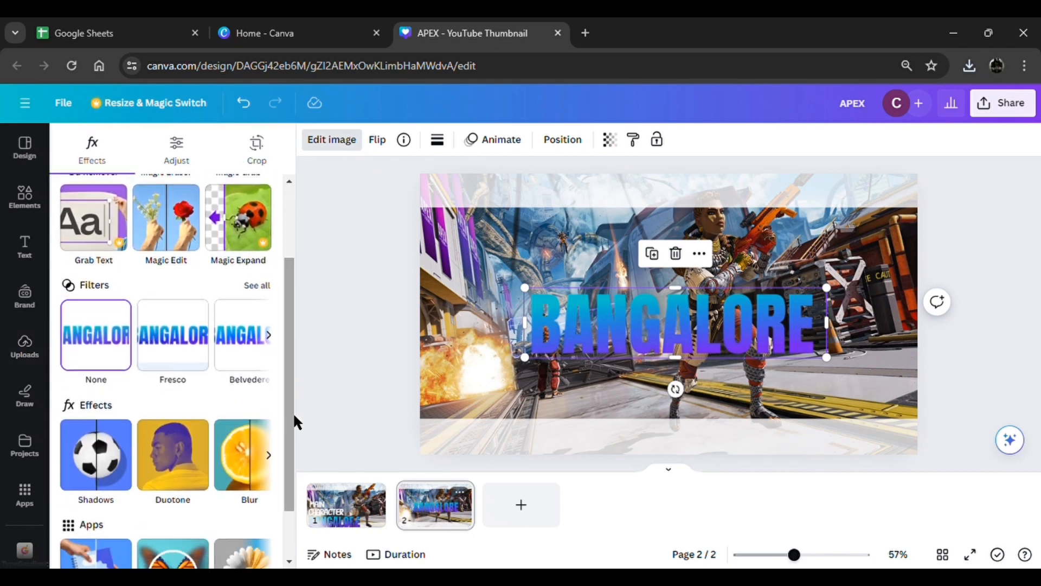
{"action": "left_click", "coordinate": [93, 473]}
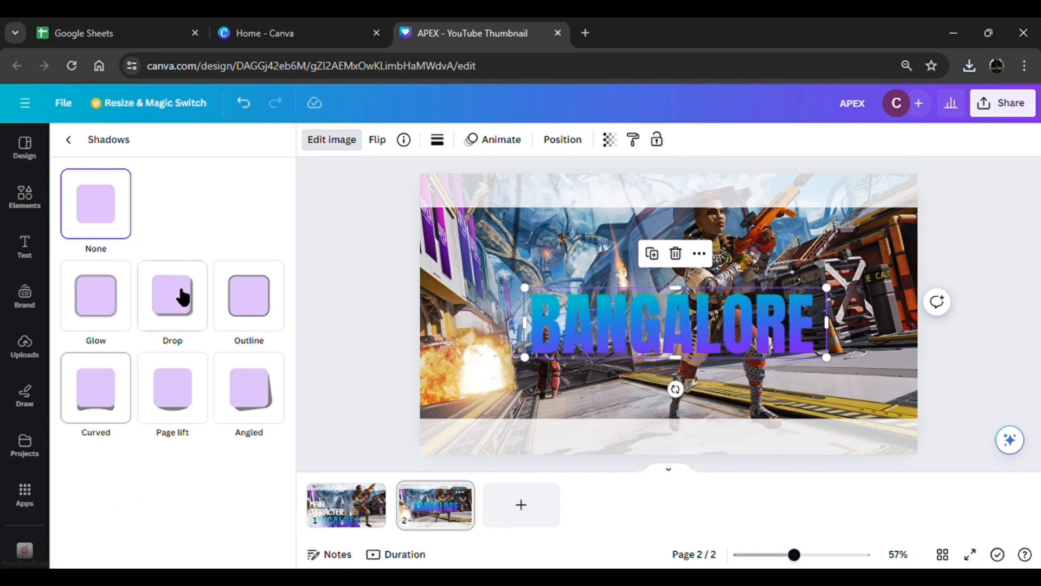
{"action": "left_click", "coordinate": [247, 321]}
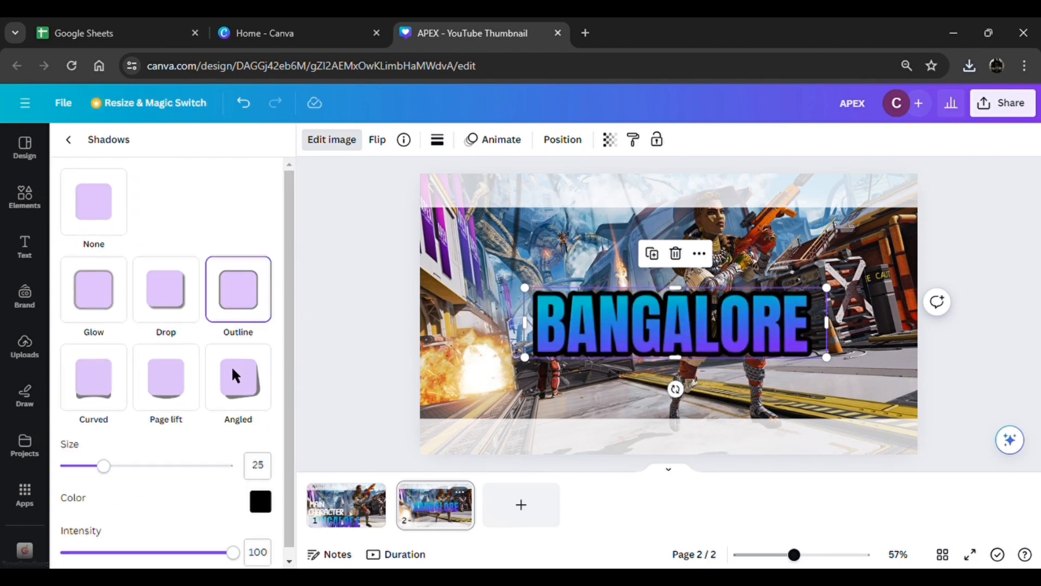
{"action": "left_click_drag", "start_coordinate": [105, 466], "coordinate": [81, 467]}
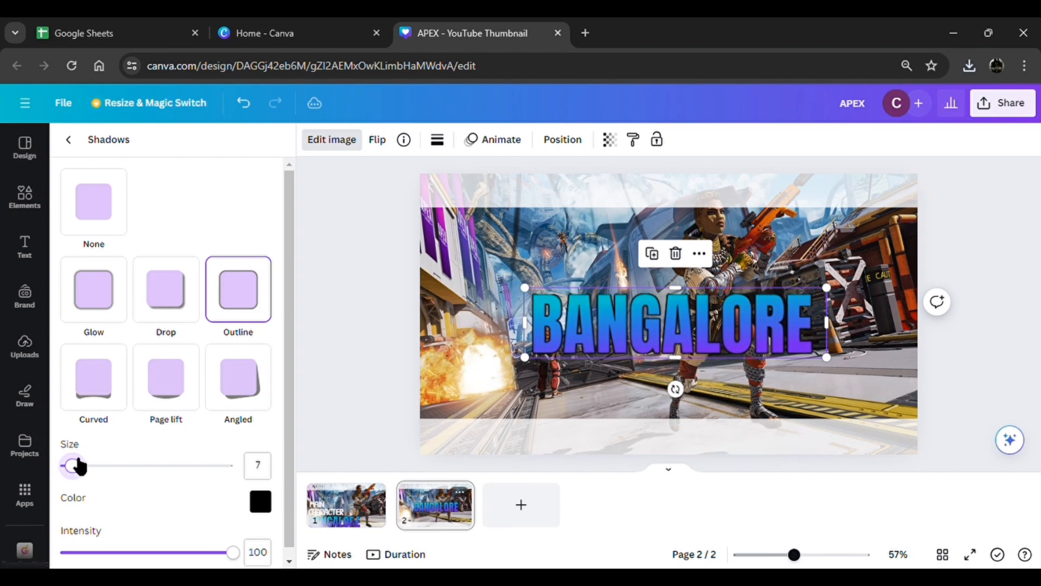
{"action": "left_click", "coordinate": [337, 376]}
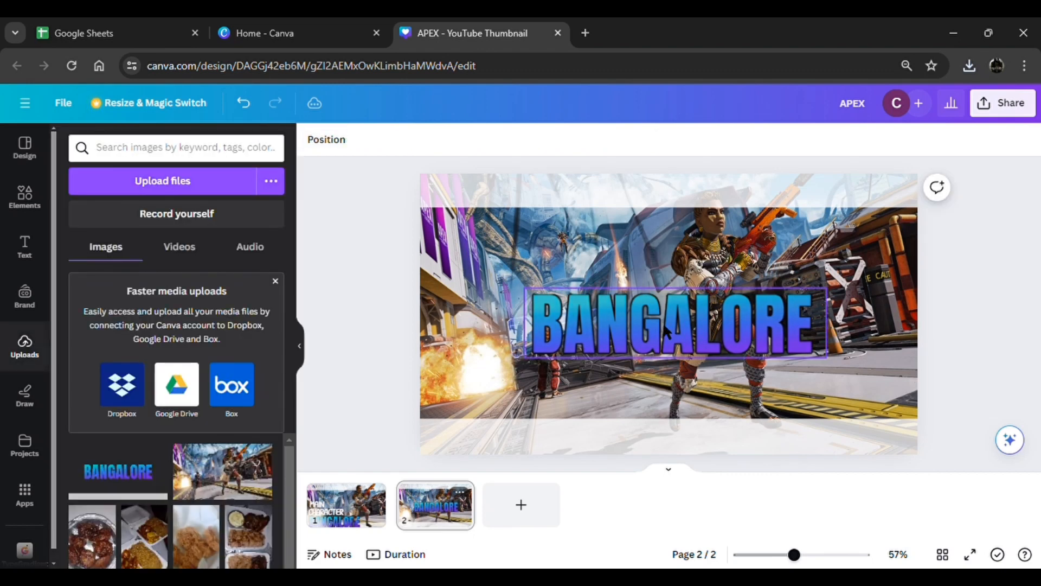
- Move the outlined BANGALORE image to the page's lower-left corner and enlarge it across about three quarters of the width
{"action": "left_click_drag", "start_coordinate": [666, 330], "coordinate": [666, 390]}
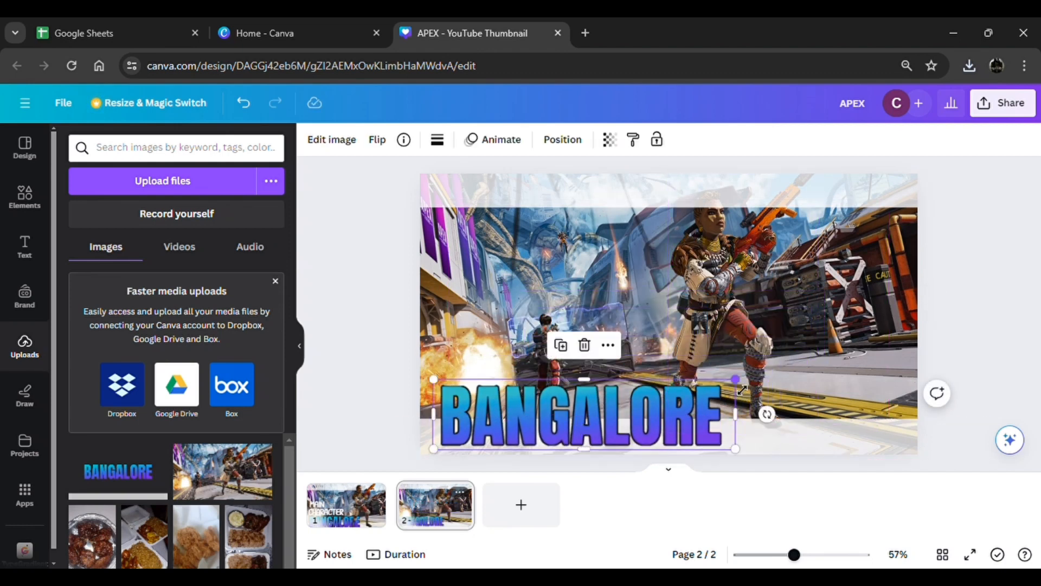
{"action": "left_click_drag", "start_coordinate": [742, 389], "coordinate": [816, 374]}
{"action": "left_click_drag", "start_coordinate": [707, 383], "coordinate": [693, 386]}
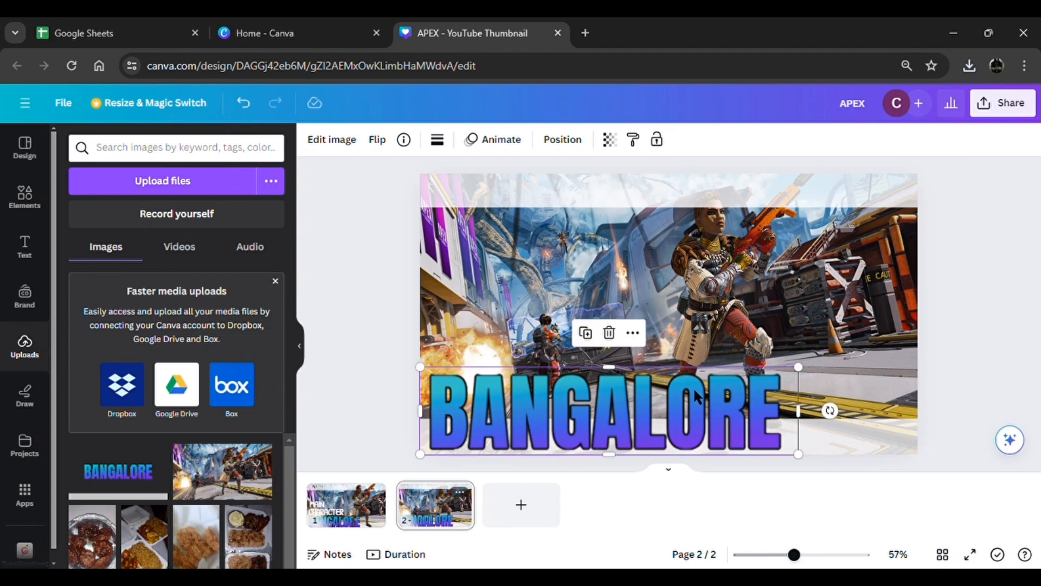
- Bring the cut-out character to the front, above the BANGALORE image
{"action": "left_click", "coordinate": [764, 294]}
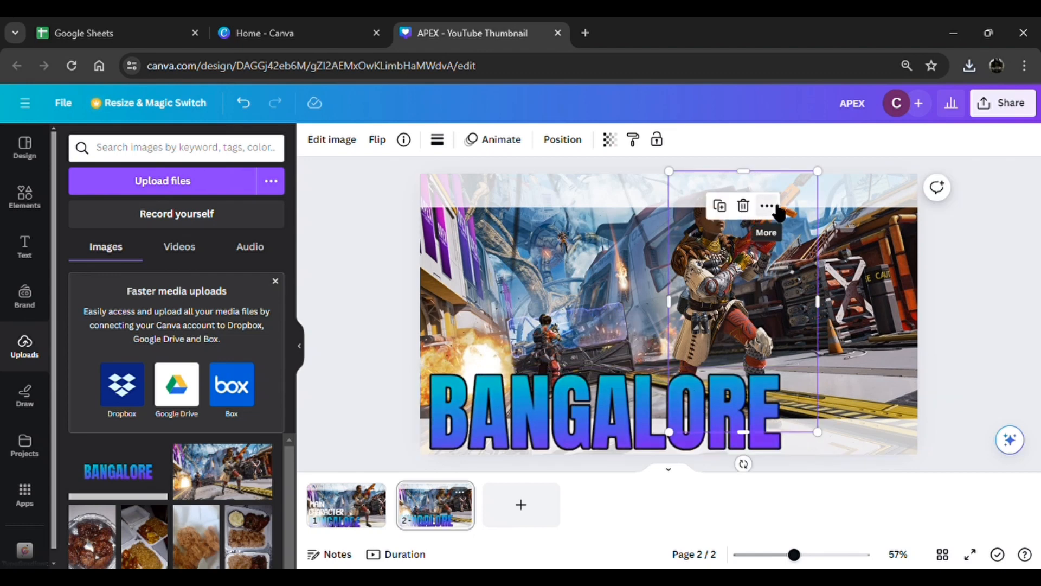
{"action": "left_click", "coordinate": [776, 209]}
{"action": "mouse_move", "coordinate": [804, 275]}
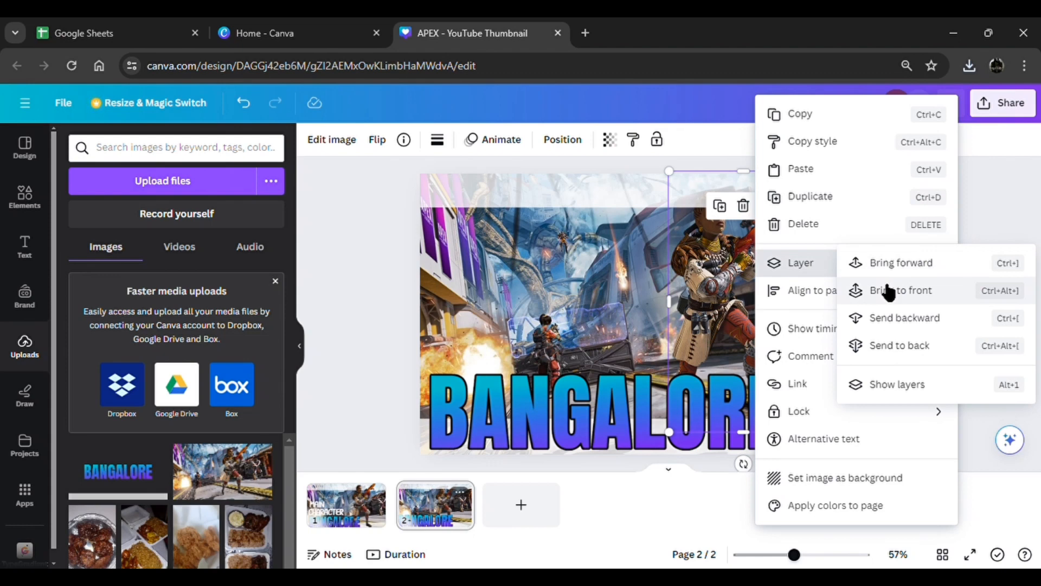
{"action": "left_click", "coordinate": [892, 294]}
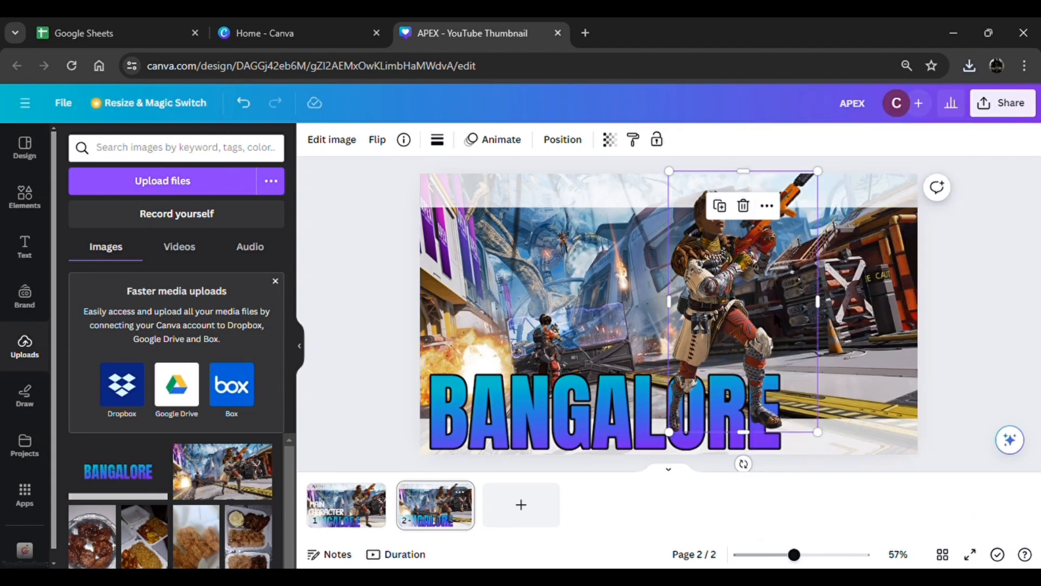
- Enlarge the cut-out character to about the full page height and shift it right, overlapping the R of BANGALORE
{"action": "left_click_drag", "start_coordinate": [784, 329], "coordinate": [787, 341]}
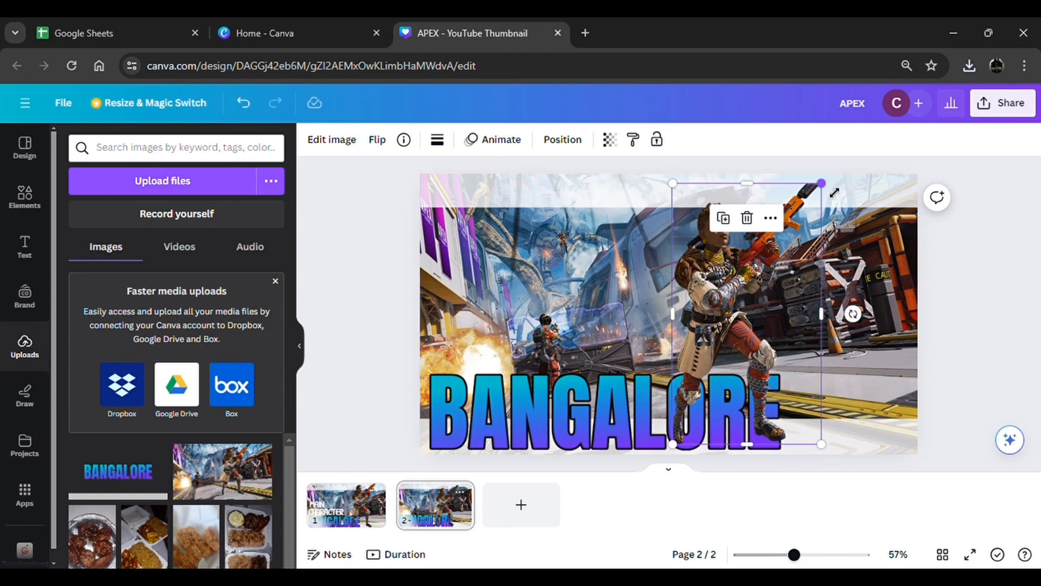
{"action": "left_click_drag", "start_coordinate": [834, 192], "coordinate": [913, 198]}
{"action": "left_click_drag", "start_coordinate": [773, 262], "coordinate": [781, 271]}
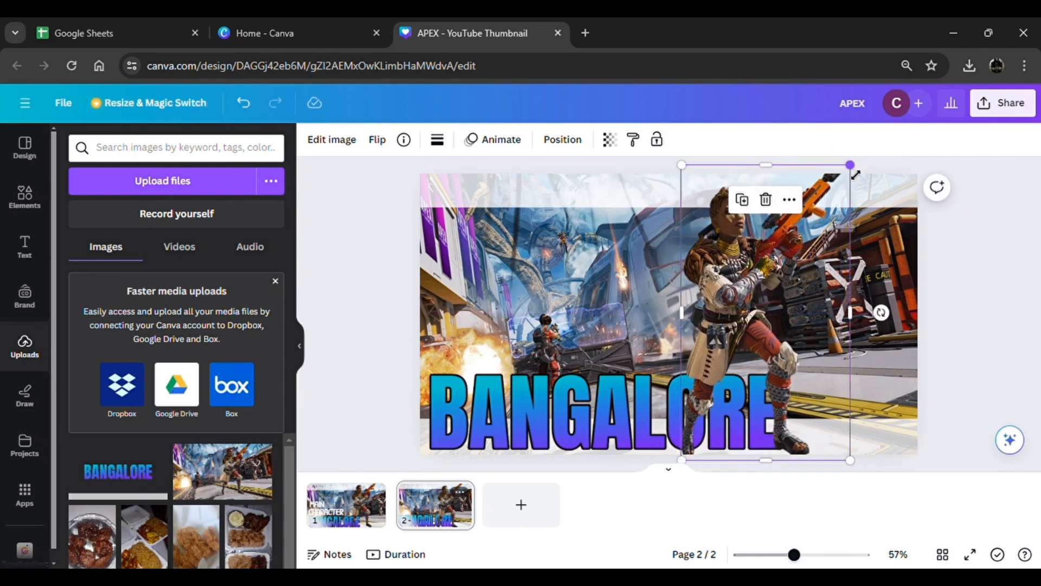
{"action": "left_click_drag", "start_coordinate": [856, 175], "coordinate": [852, 181]}
{"action": "left_click_drag", "start_coordinate": [824, 242], "coordinate": [834, 237]}
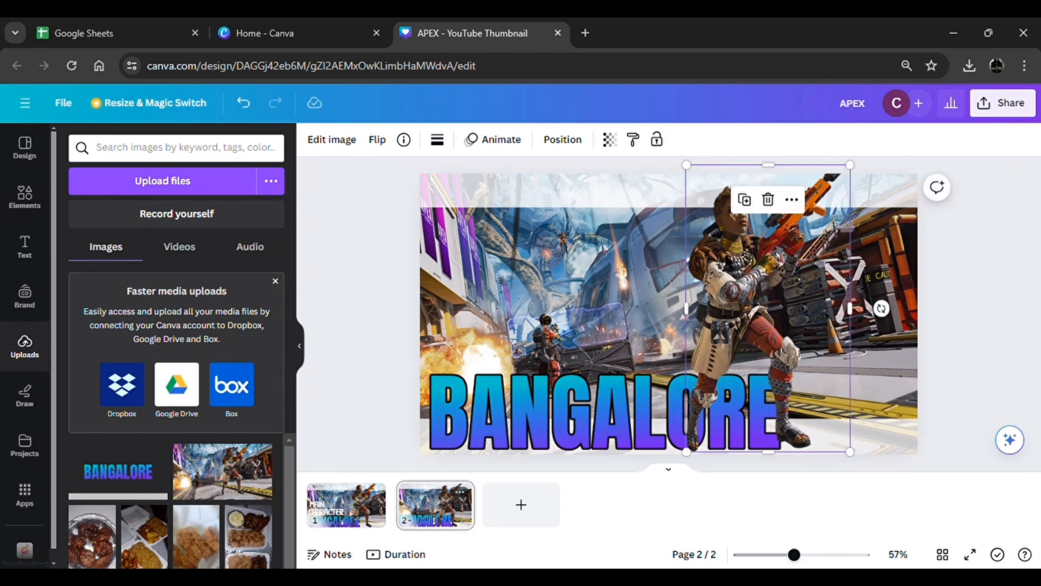
{"action": "left_click_drag", "start_coordinate": [738, 265], "coordinate": [755, 267]}
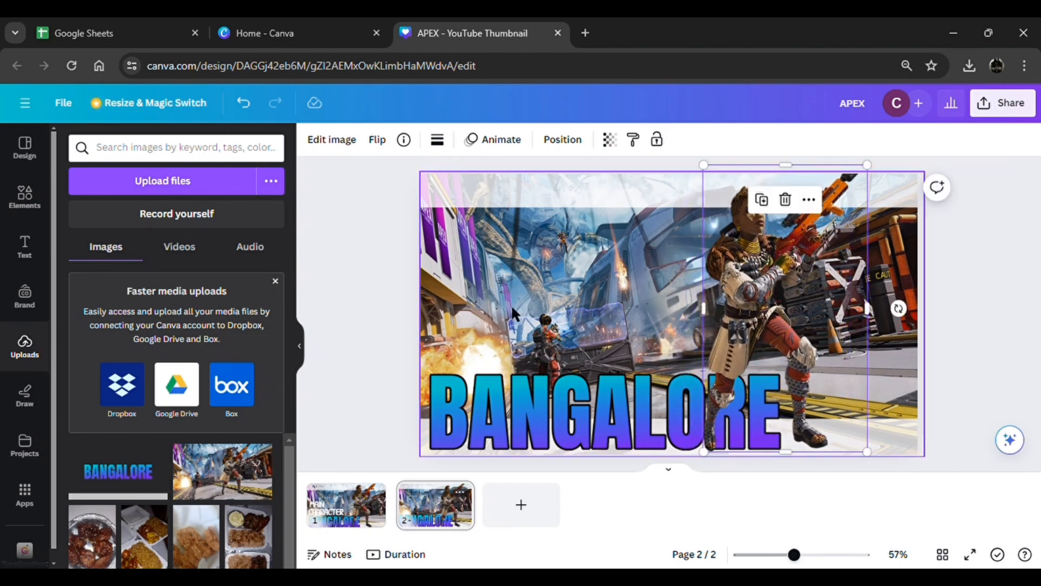
{"action": "left_click", "coordinate": [357, 316]}
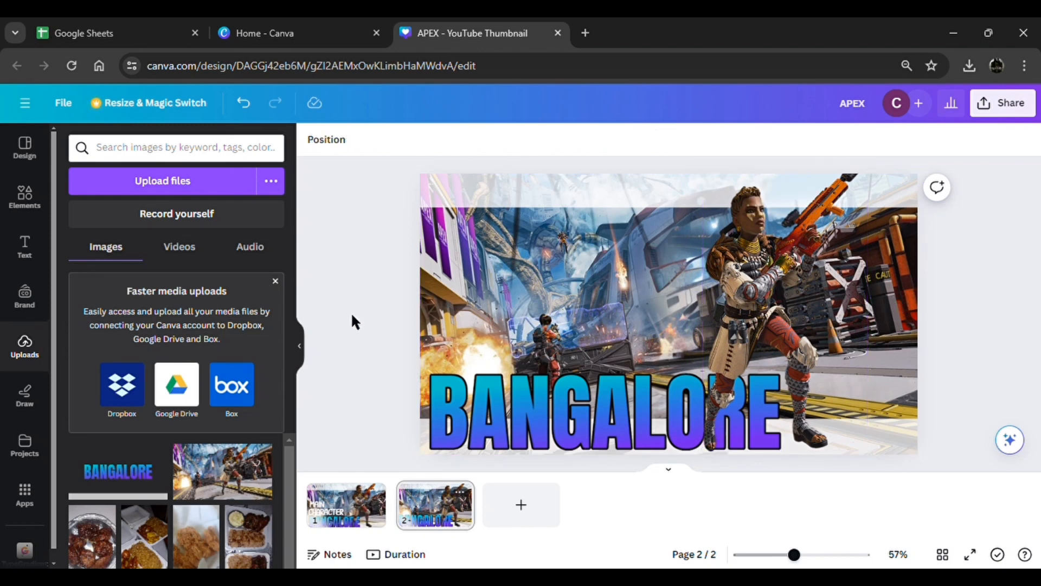
- Insert the recently used blue and black A logo graphic and place it in the page's upper-left corner on the white band
{"action": "left_click", "coordinate": [38, 205]}
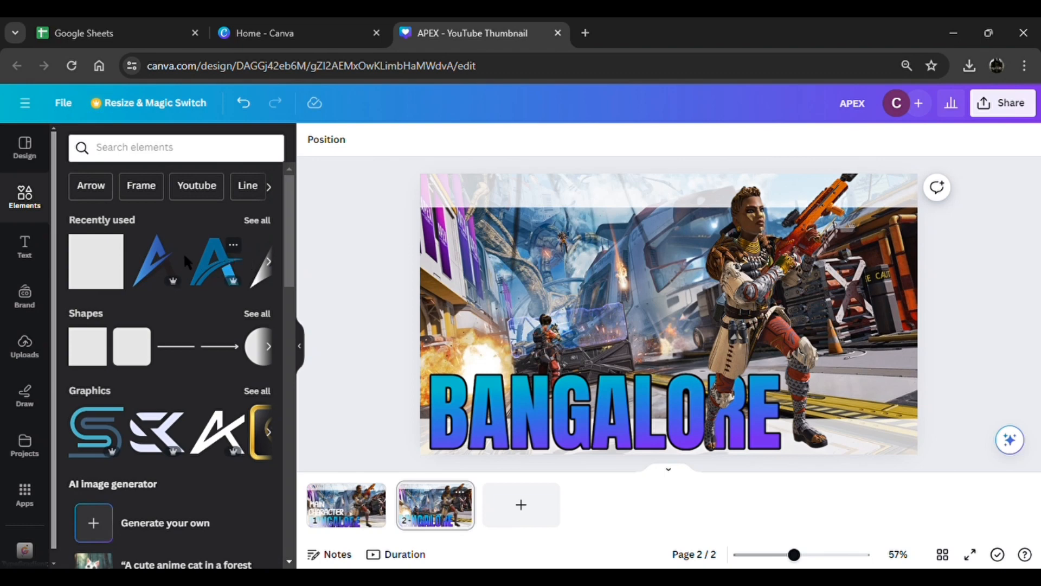
{"action": "left_click", "coordinate": [179, 268]}
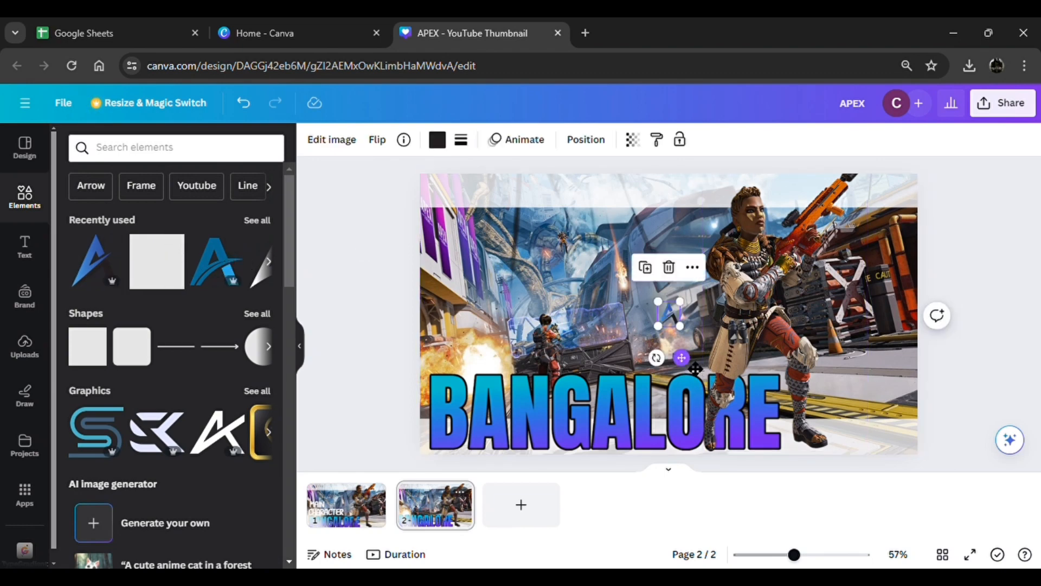
{"action": "left_click_drag", "start_coordinate": [682, 358], "coordinate": [473, 246]}
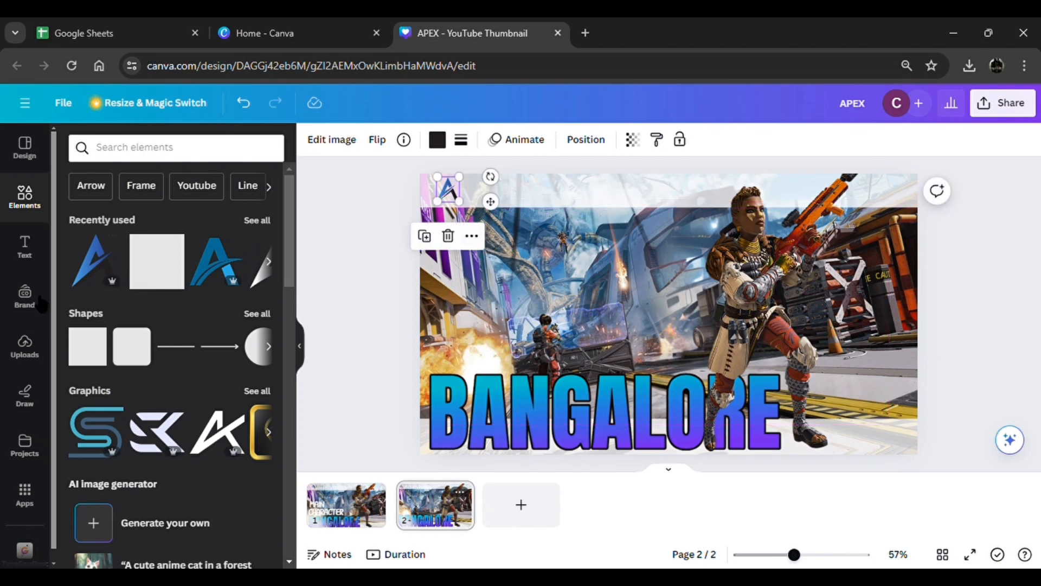
- Add a heading reading MAIN and slightly reduce its letter spacing
{"action": "left_click", "coordinate": [21, 252]}
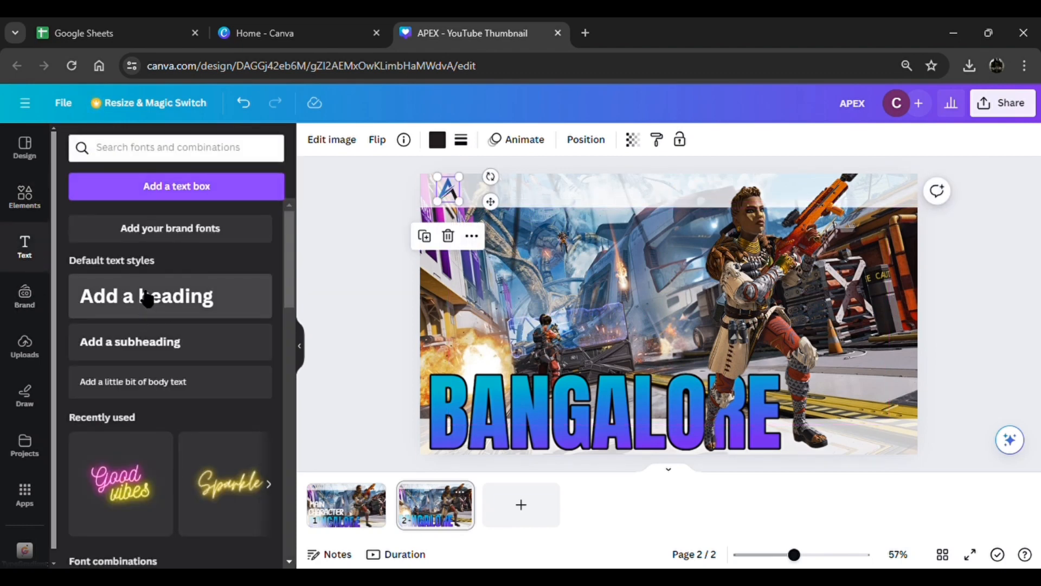
{"action": "left_click", "coordinate": [148, 299]}
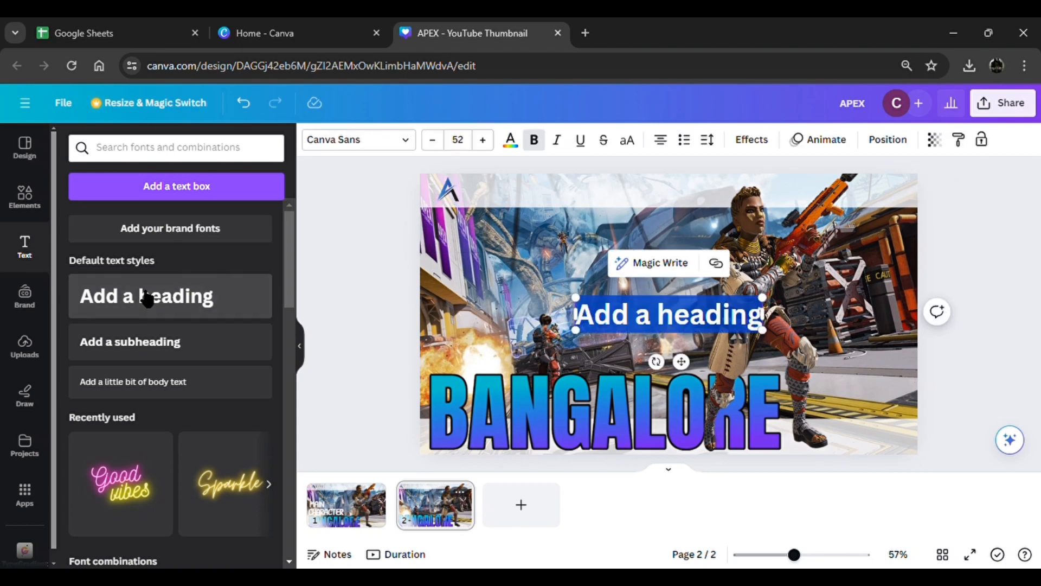
{"action": "type", "text": "MAIN"}
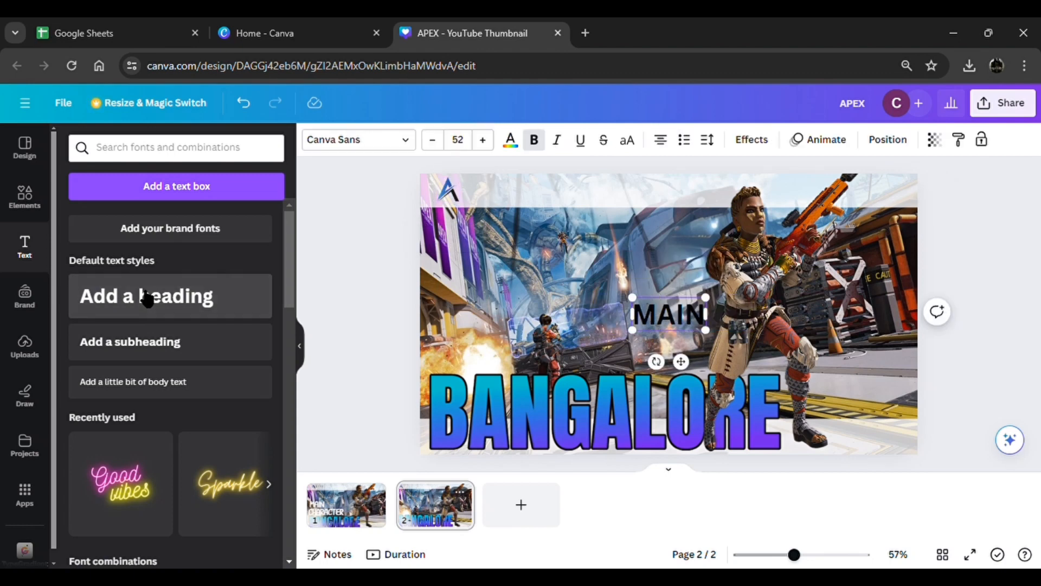
{"action": "left_click", "coordinate": [709, 140]}
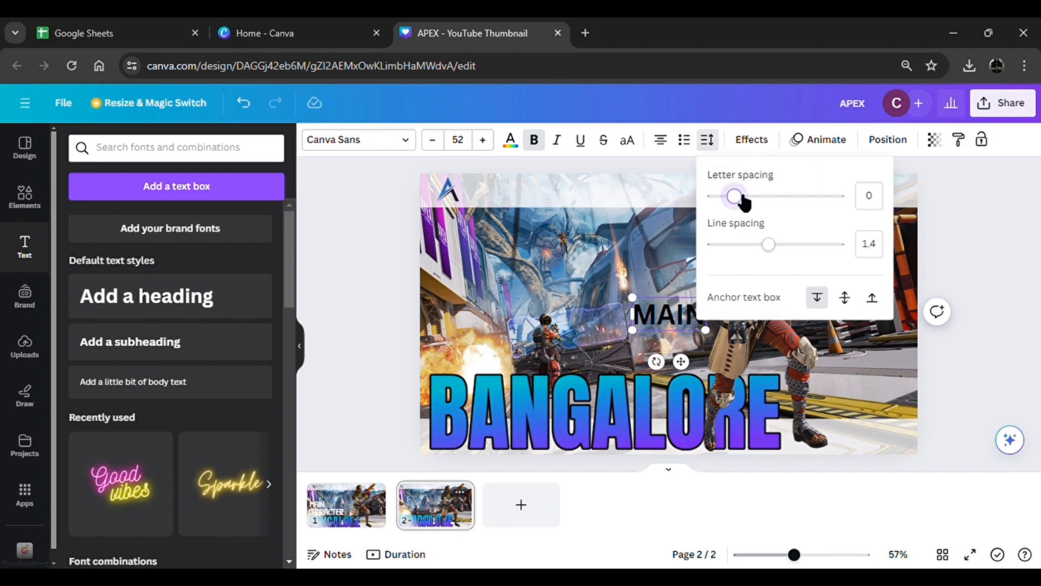
{"action": "left_click_drag", "start_coordinate": [744, 203], "coordinate": [730, 205]}
- Set the MAIN heading's font to Charcoal Font TH and change its black colour to white across all pages
{"action": "left_click", "coordinate": [400, 144]}
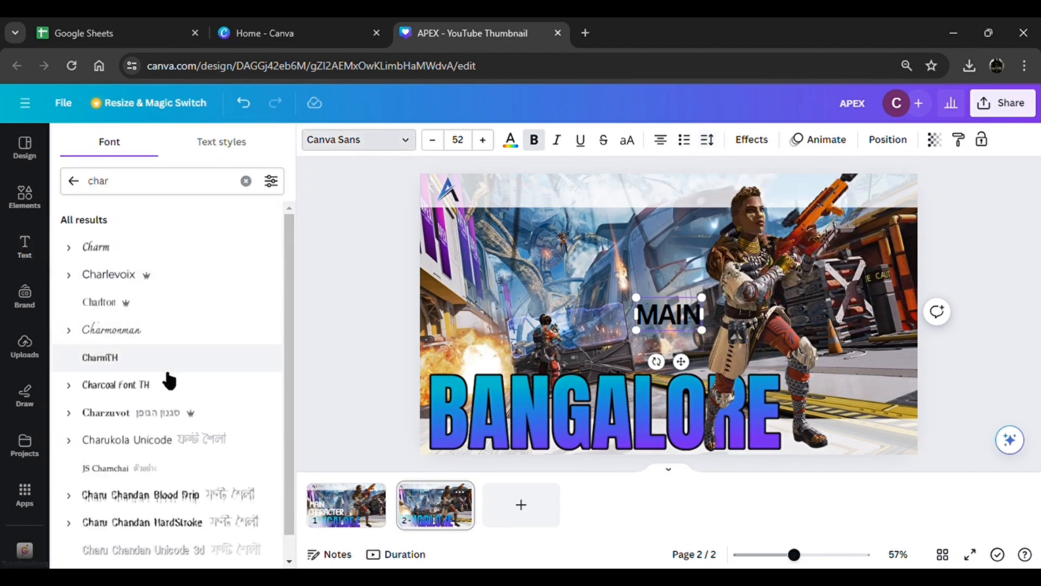
{"action": "left_click", "coordinate": [169, 384]}
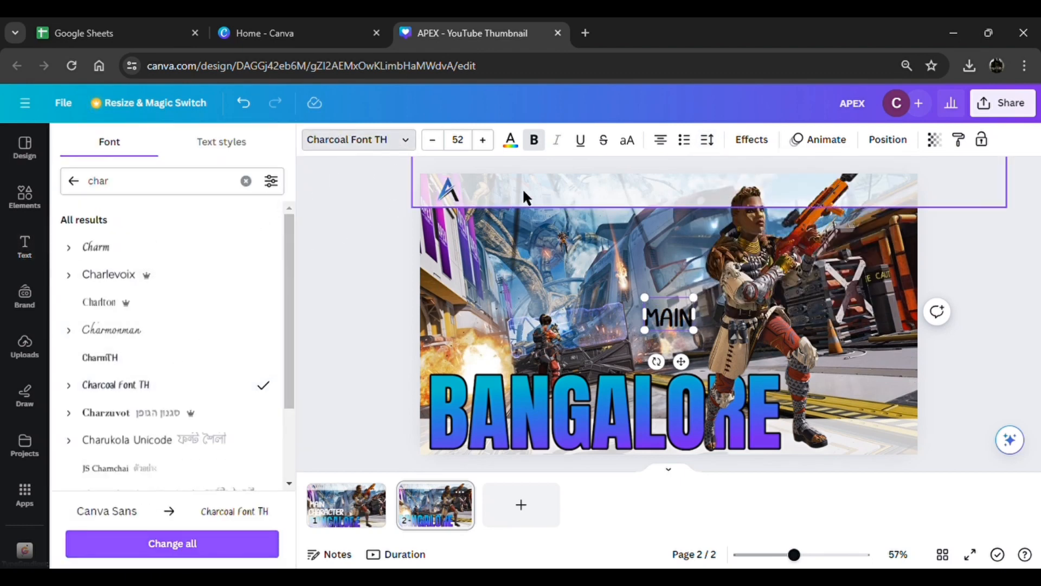
{"action": "left_click", "coordinate": [510, 141]}
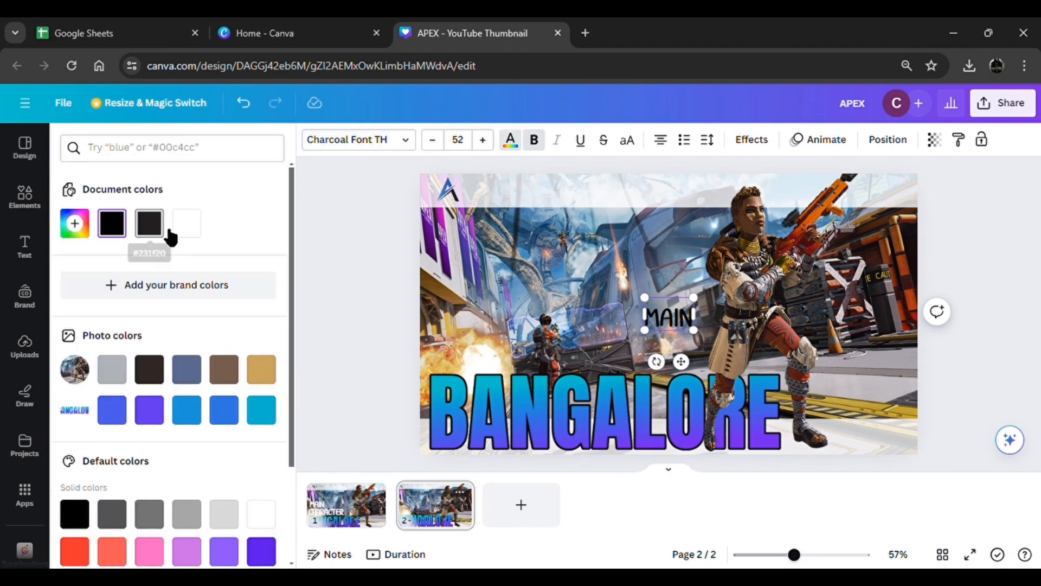
{"action": "left_click", "coordinate": [270, 520]}
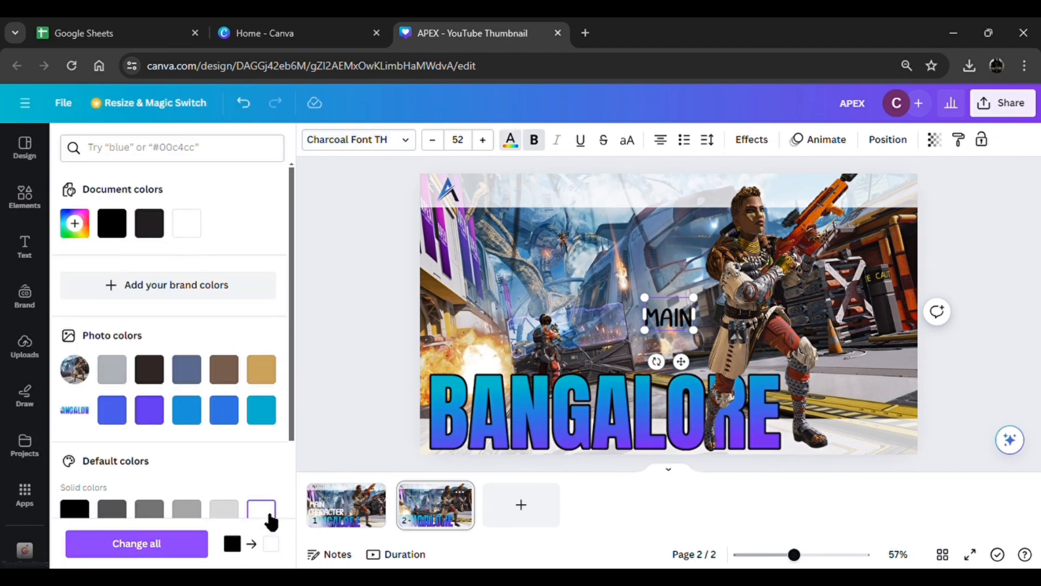
{"action": "left_click", "coordinate": [205, 550]}
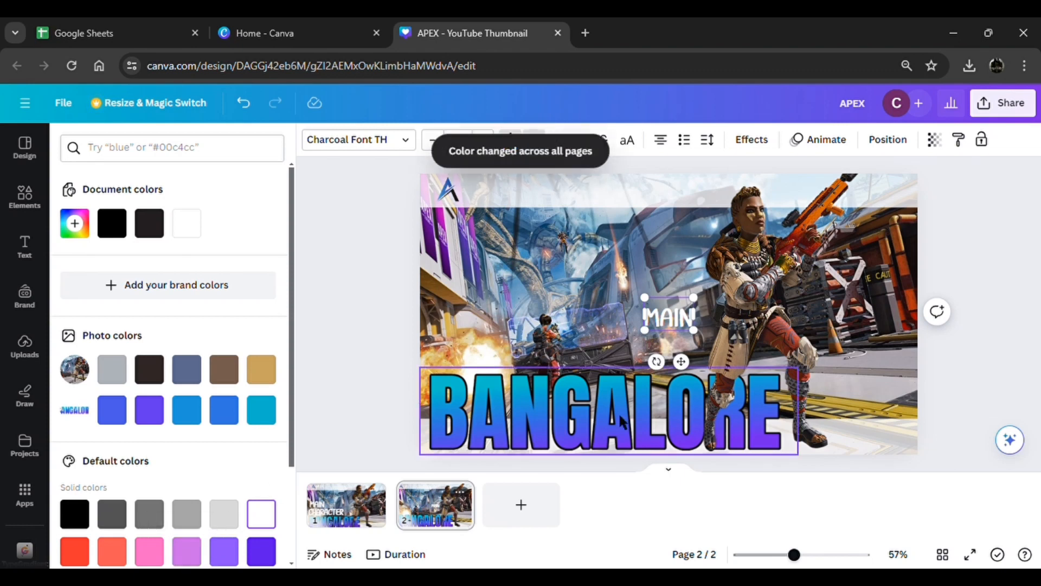
- Enlarge the MAIN heading to font size 99.7 and move it to the page's left side above BANGALORE
{"action": "left_click_drag", "start_coordinate": [654, 306], "coordinate": [609, 276]}
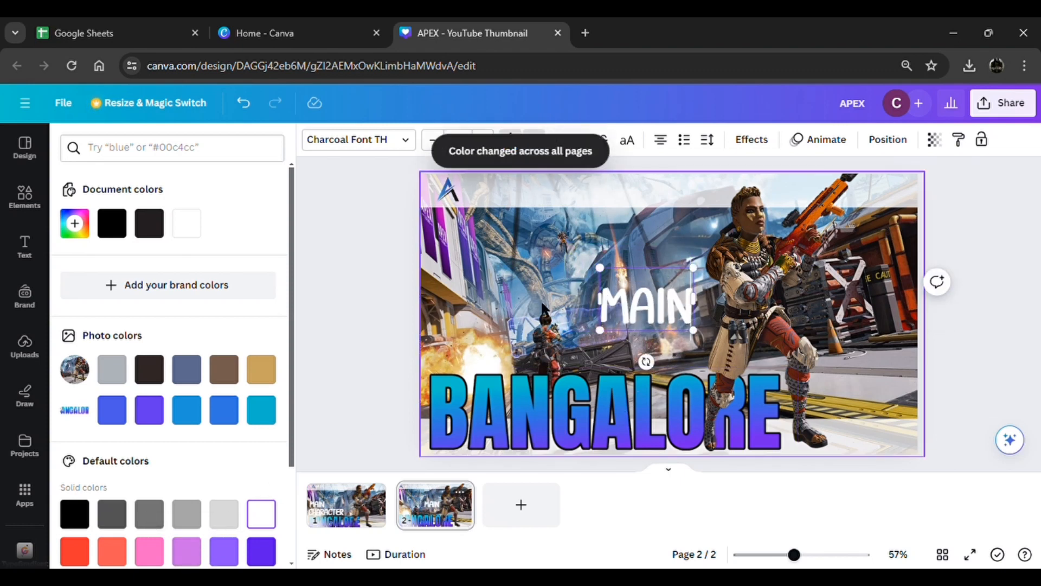
{"action": "left_click", "coordinate": [542, 305]}
{"action": "left_click_drag", "start_coordinate": [602, 326], "coordinate": [439, 334]}
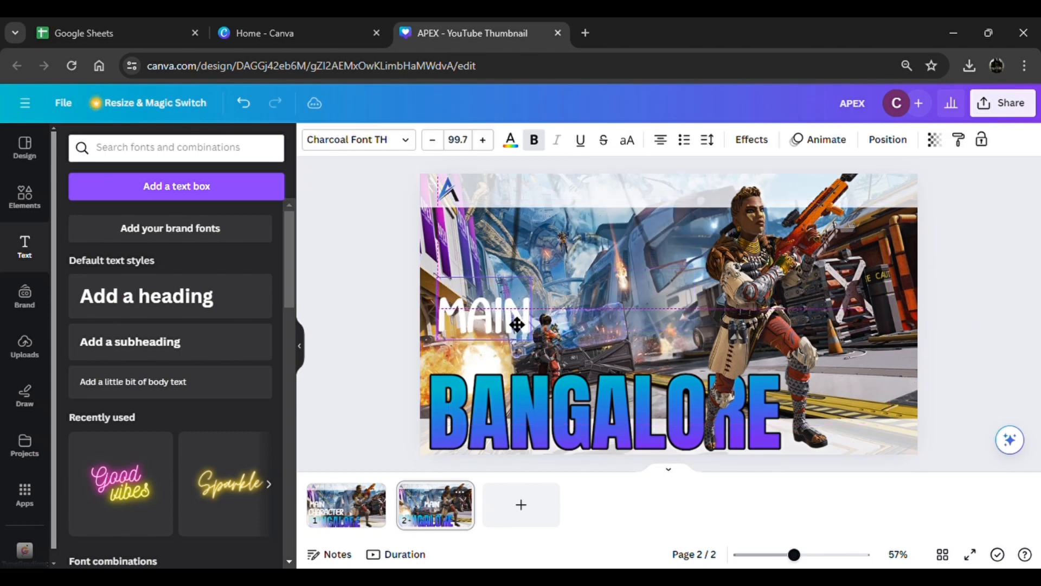
- Apply the Lift effect with intensity 100 to the MAIN heading
{"action": "left_click", "coordinate": [751, 140]}
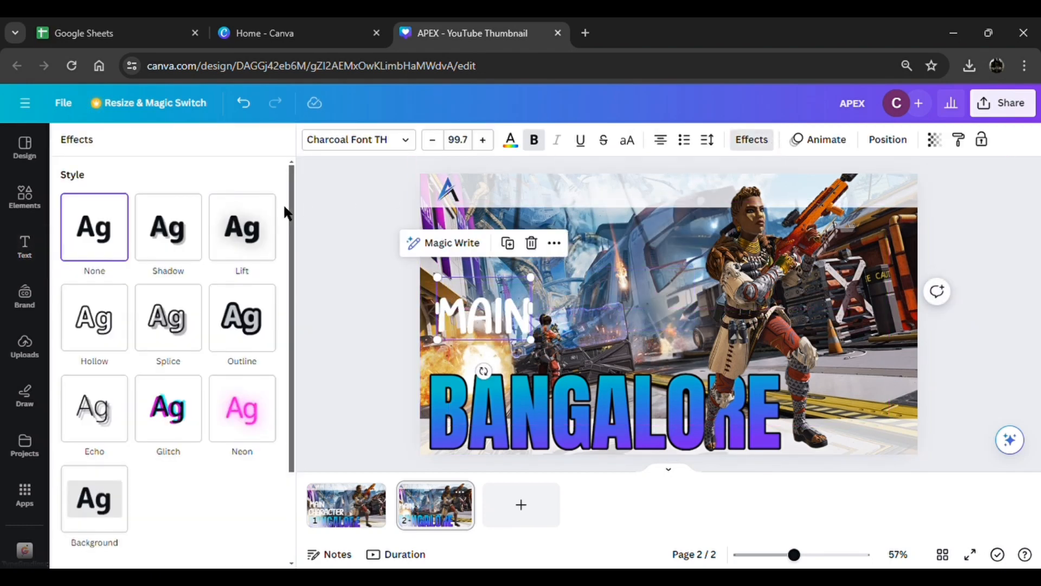
{"action": "left_click", "coordinate": [264, 242]}
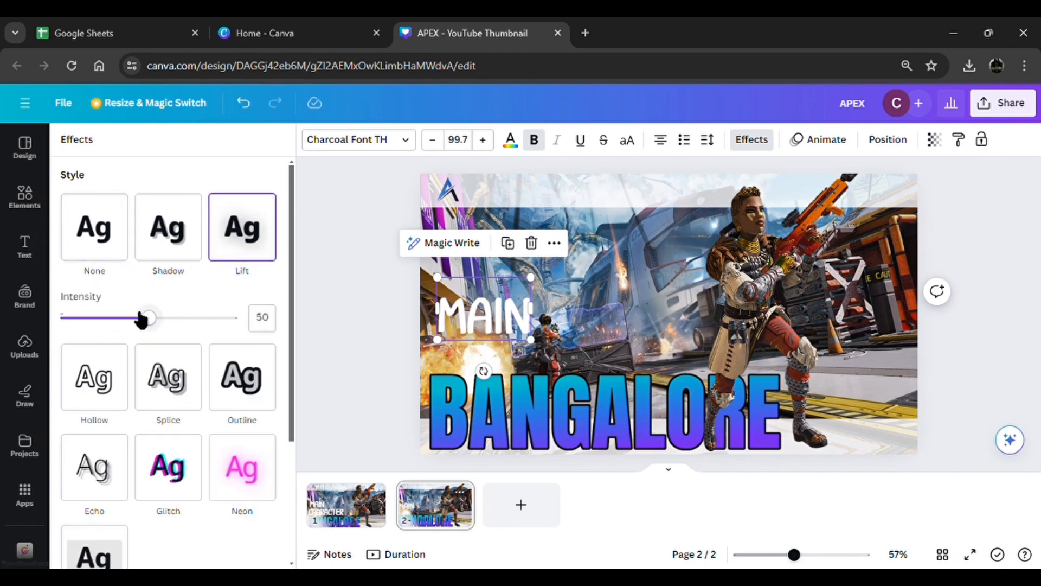
{"action": "left_click_drag", "start_coordinate": [149, 320], "coordinate": [345, 320]}
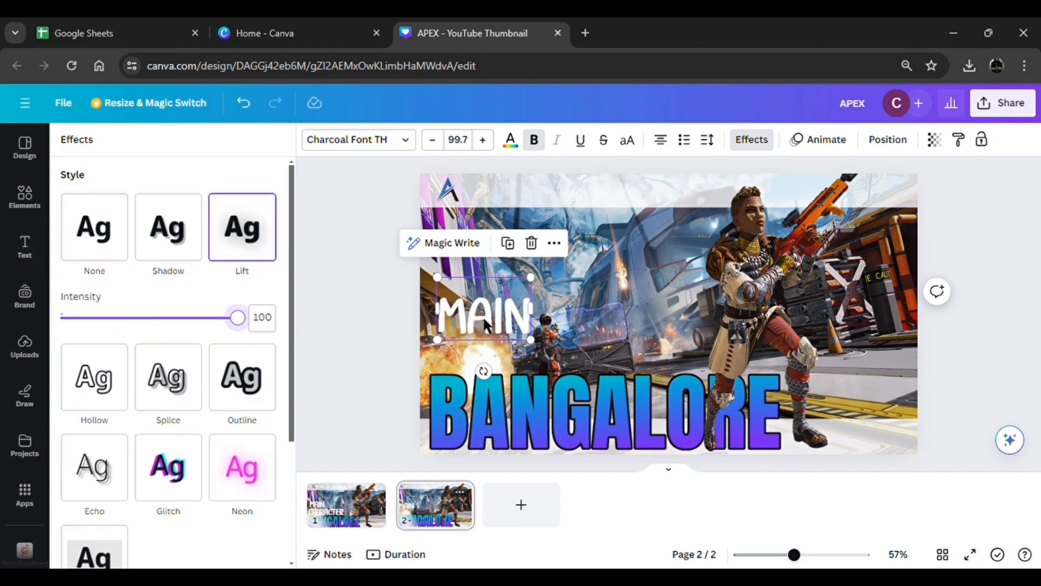
- Duplicate the MAIN heading, replace the copy's text with CHARACTER and widen its box to fit the word on one line
{"action": "left_click_drag", "start_coordinate": [496, 323], "coordinate": [503, 350]}
{"action": "left_click", "coordinate": [514, 233]}
{"action": "double_click", "coordinate": [503, 351]}
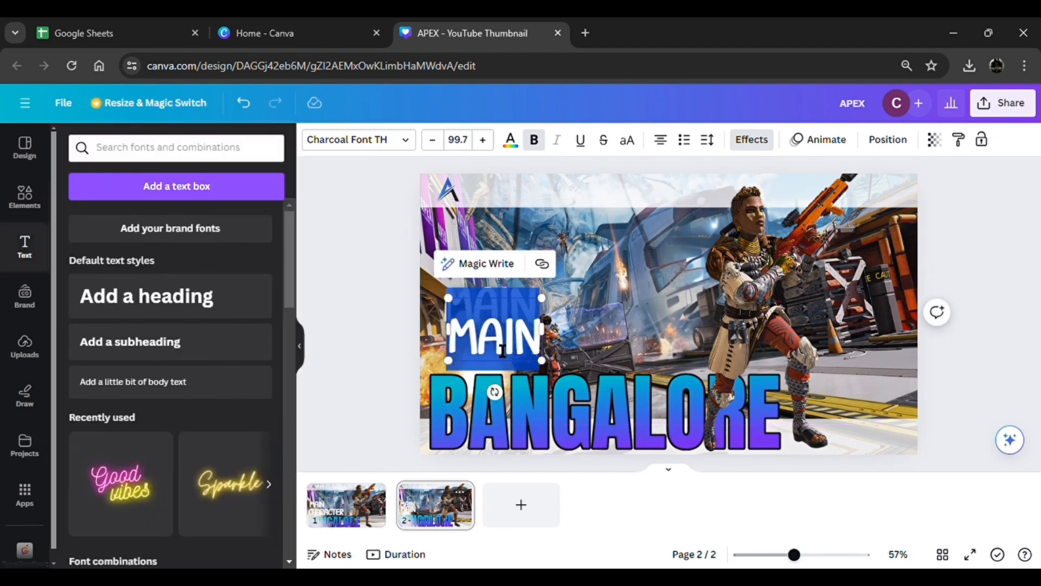
{"action": "type", "text": "CHARA"}
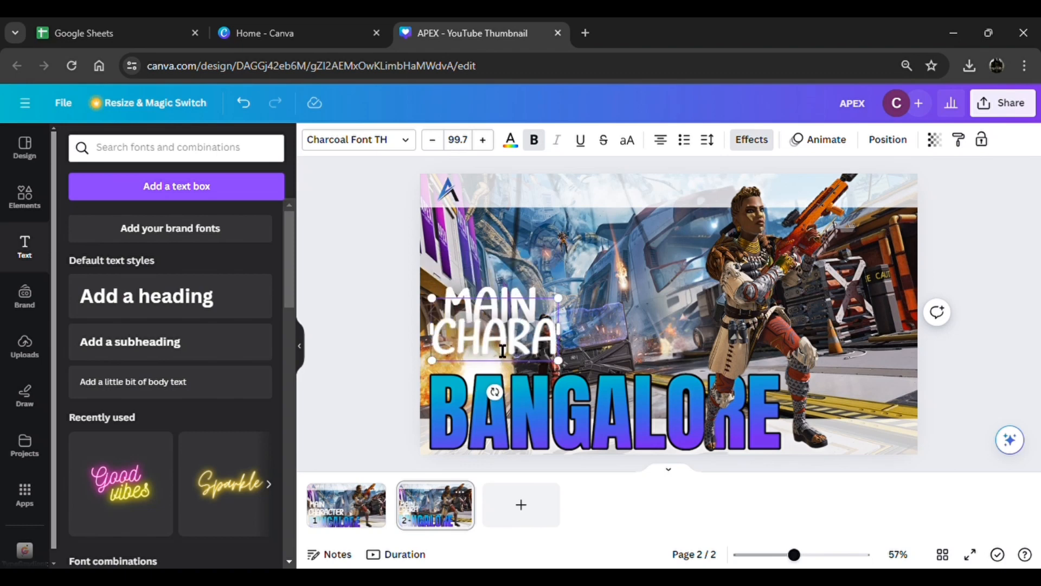
{"action": "key", "text": "Return"}
{"action": "type", "text": "CTER"}
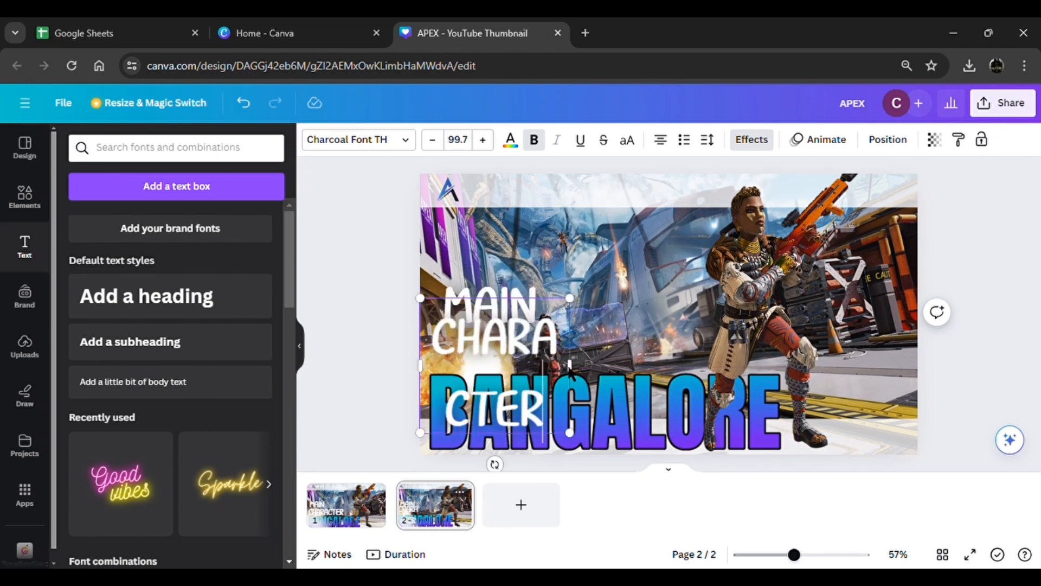
{"action": "left_click_drag", "start_coordinate": [580, 372], "coordinate": [673, 372]}
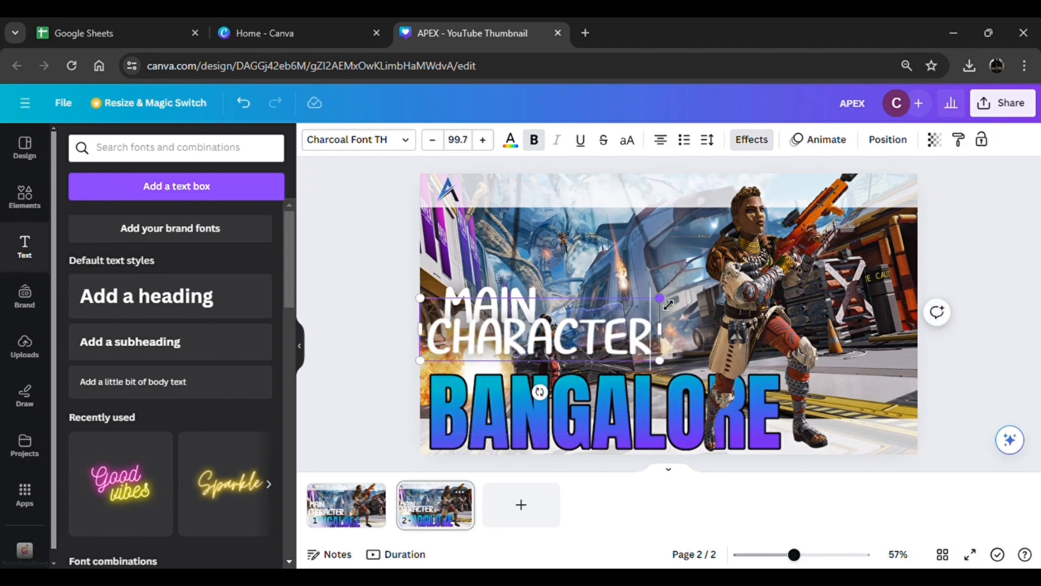
- Enlarge the CHARACTER text to font size 114 and move it down to sit just above BANGALORE
{"action": "left_click_drag", "start_coordinate": [659, 298], "coordinate": [693, 289]}
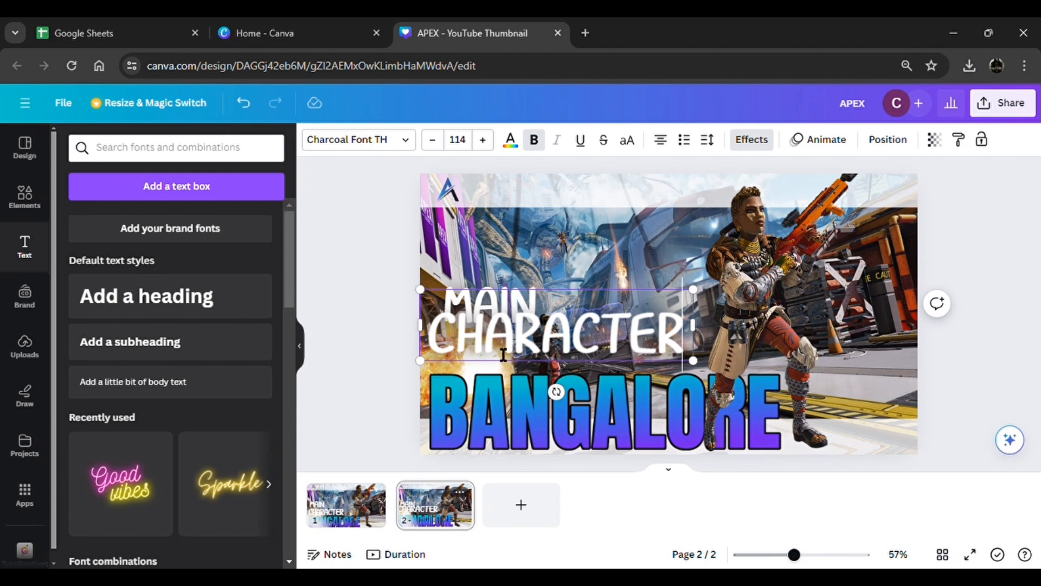
{"action": "left_click", "coordinate": [403, 365]}
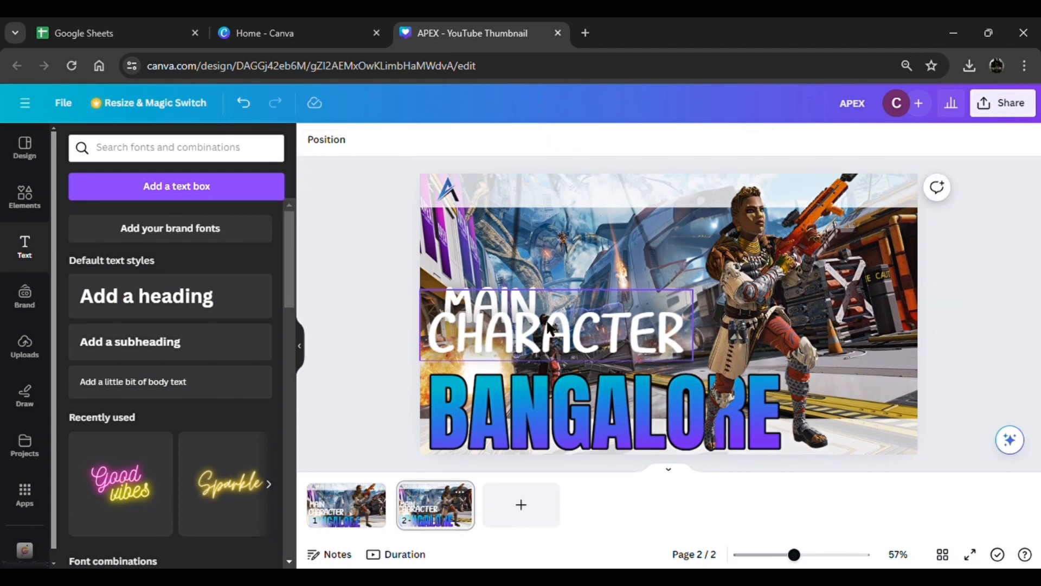
{"action": "left_click_drag", "start_coordinate": [559, 337], "coordinate": [560, 352]}
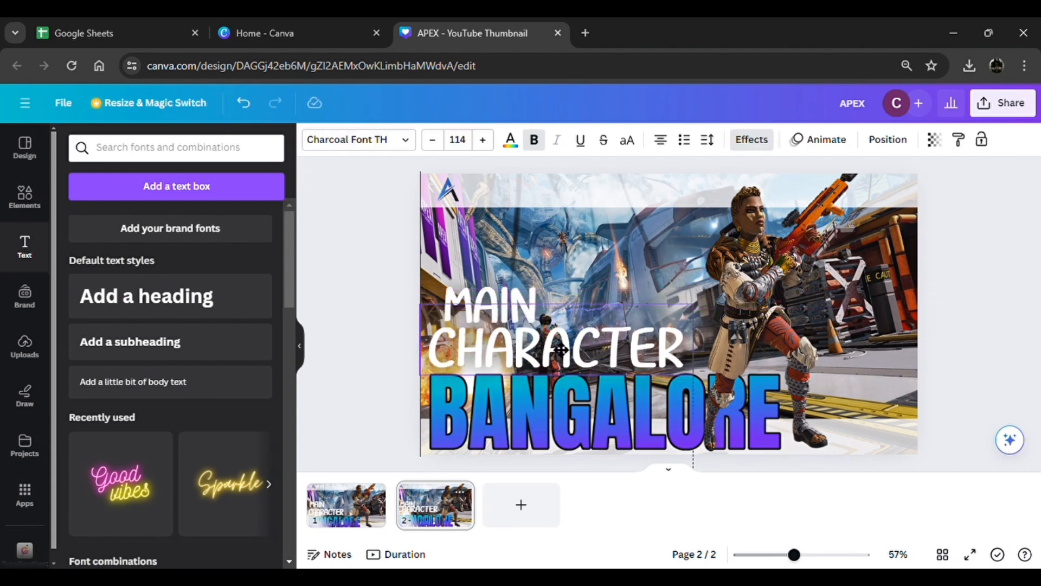
{"action": "left_click", "coordinate": [365, 384]}
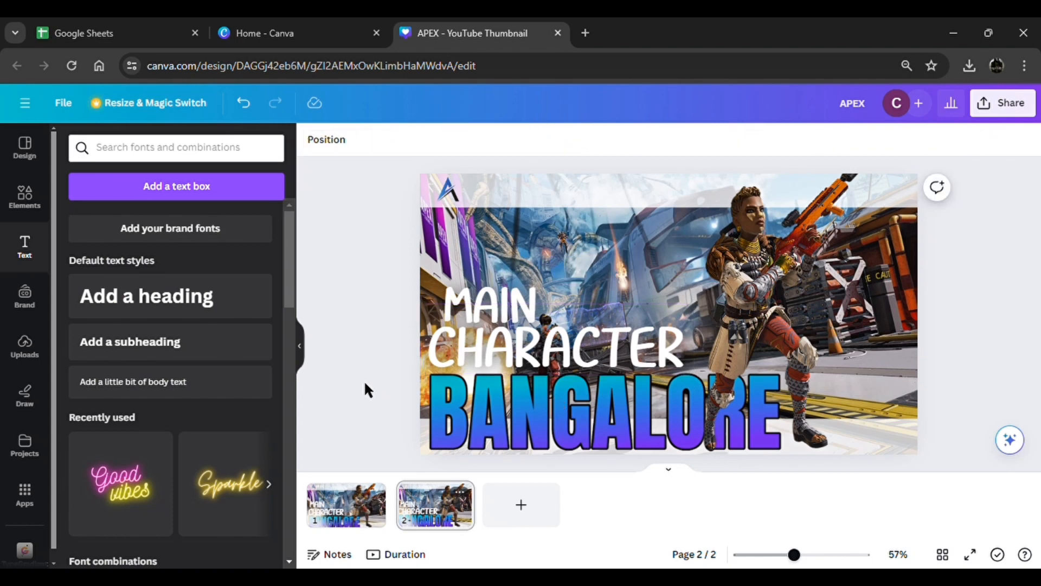
- Shift the MAIN text slightly left so it sits near the start of CHARACTER
{"action": "left_click", "coordinate": [496, 296]}
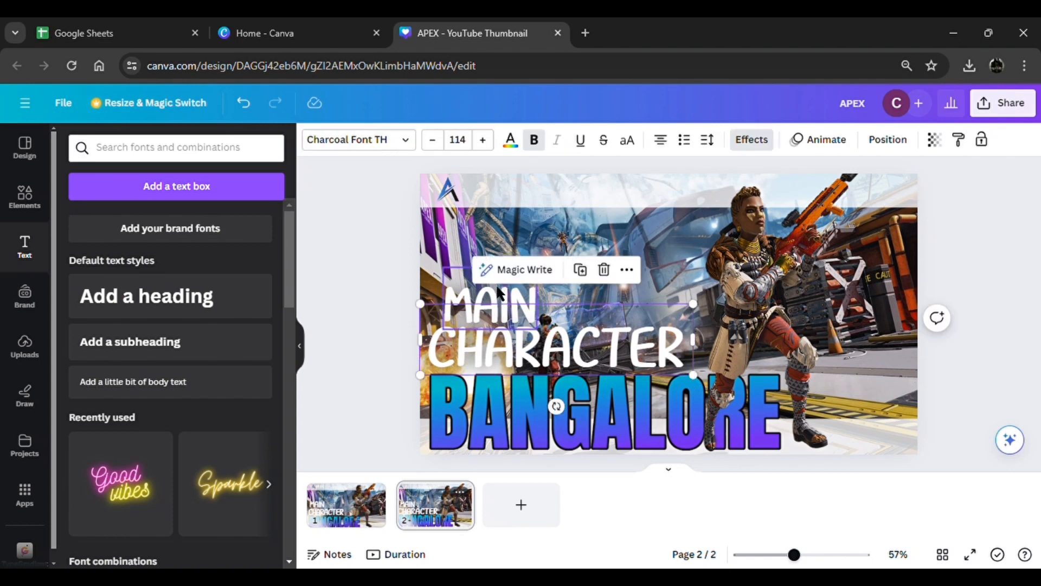
{"action": "mouse_move", "coordinate": [495, 289]}
{"action": "left_mouse_down"}
{"action": "mouse_move", "coordinate": [509, 292]}
{"action": "mouse_move", "coordinate": [500, 300]}
{"action": "left_mouse_up"}
{"action": "left_click", "coordinate": [358, 289]}
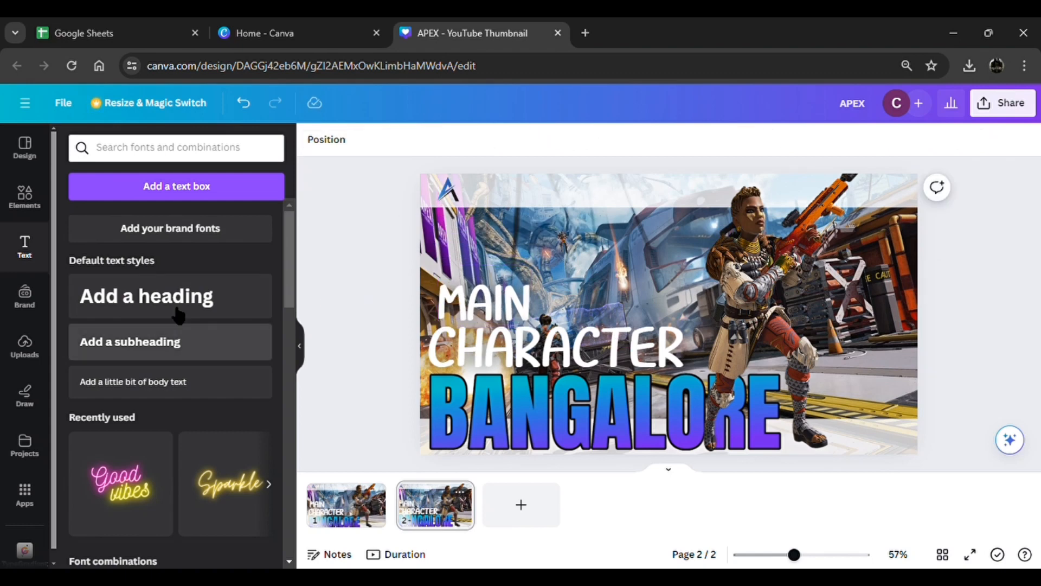
- Add a heading reading APEX and place it beside the logo on the upper white band
{"action": "left_click", "coordinate": [190, 296]}
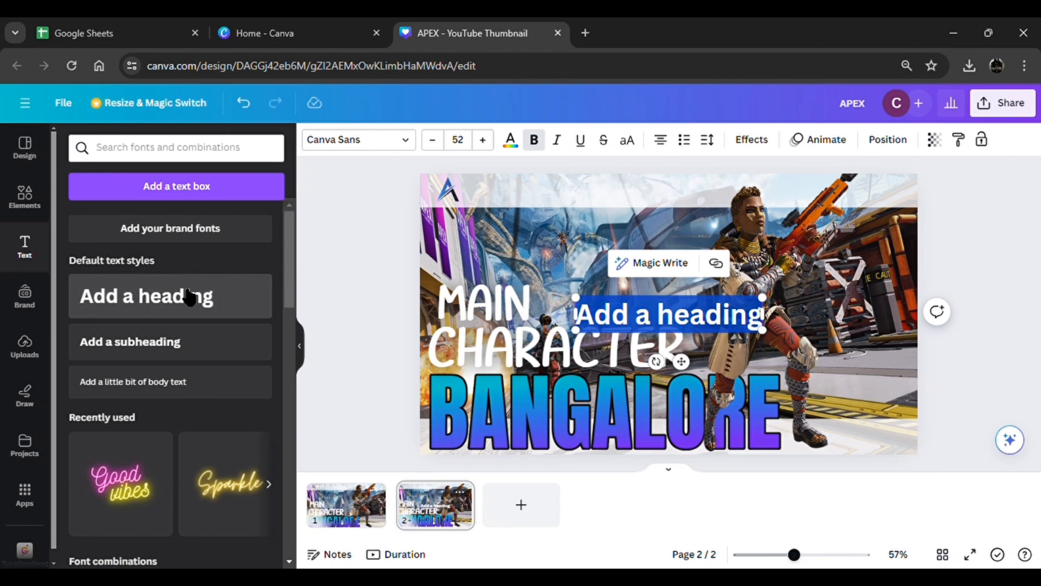
{"action": "type", "text": "AP"}
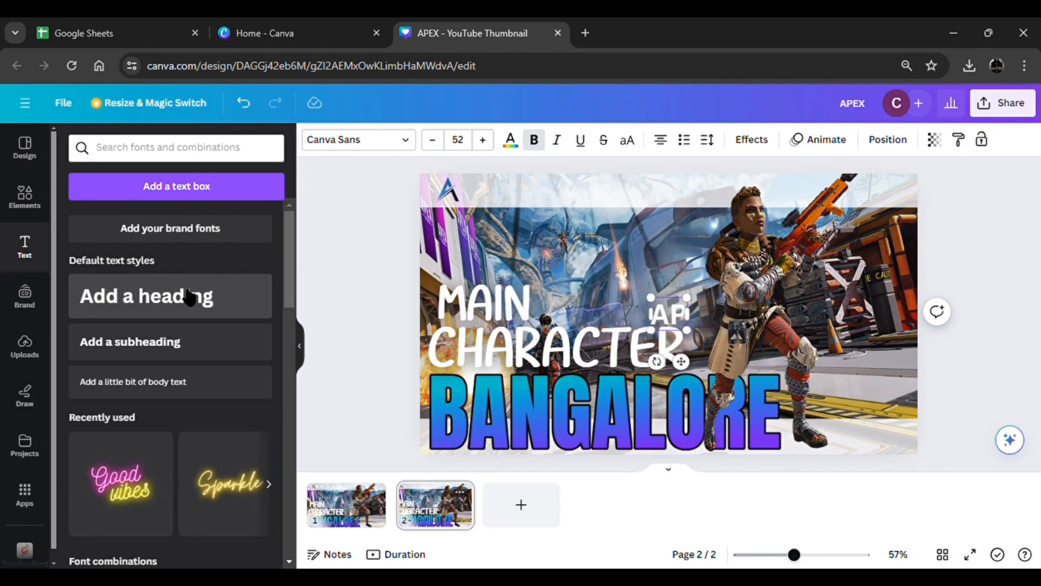
{"action": "type", "text": "ECX"}
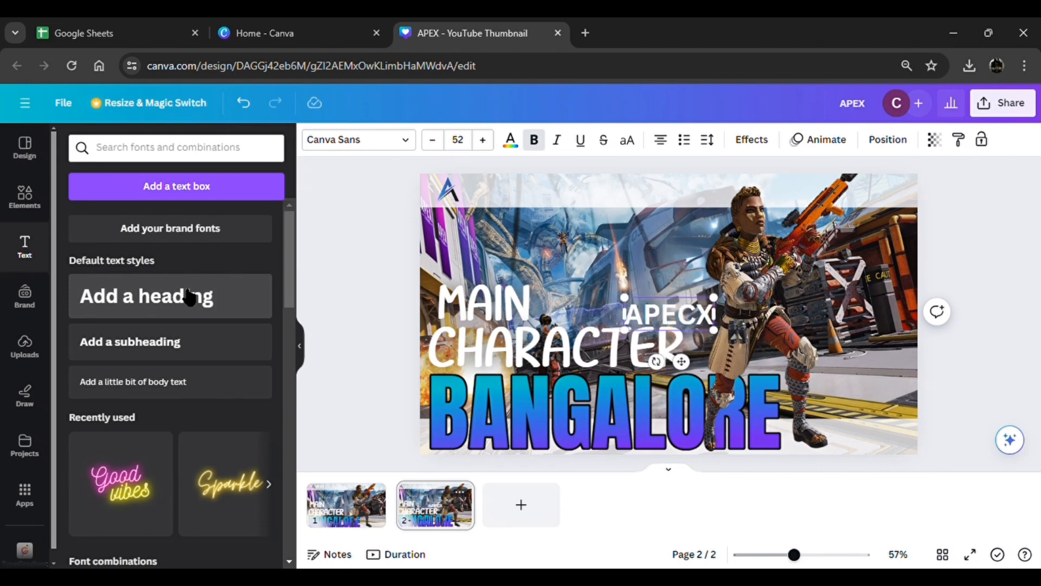
{"action": "key", "text": "BackSpace"}
{"action": "key", "text": "BackSpace"}
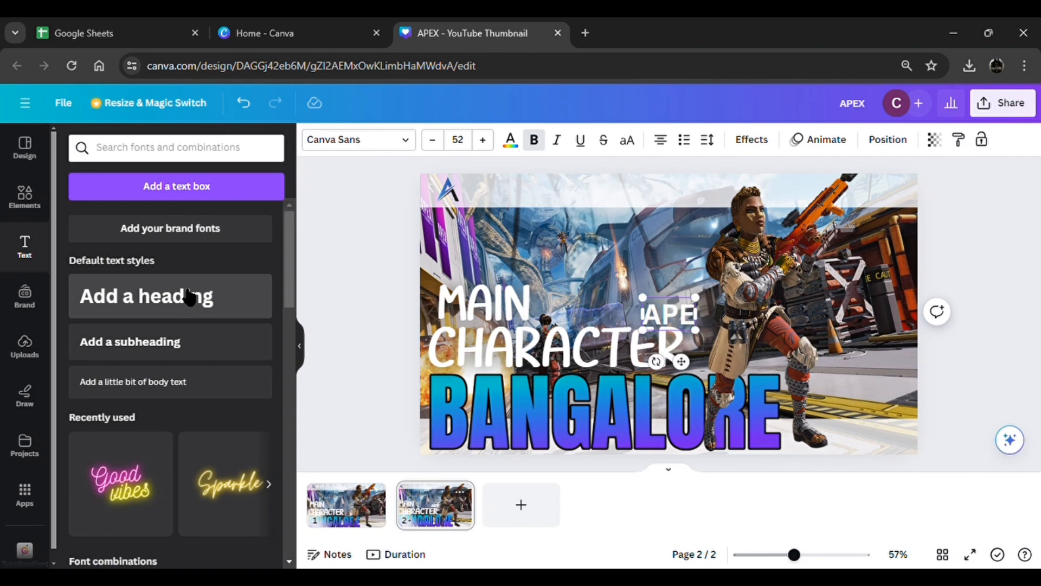
{"action": "type", "text": "X"}
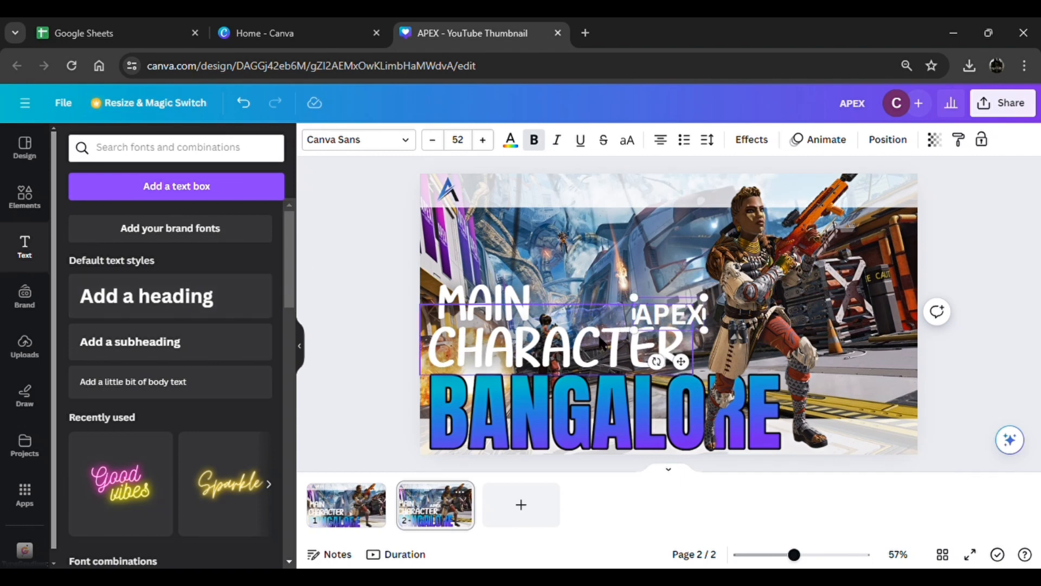
{"action": "left_click_drag", "start_coordinate": [688, 362], "coordinate": [535, 251]}
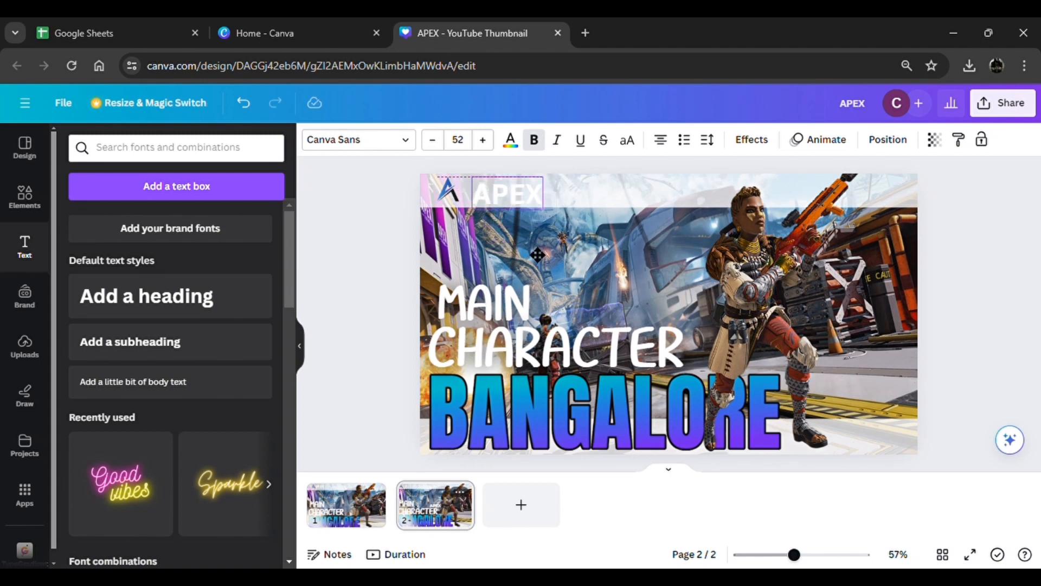
{"action": "left_click", "coordinate": [349, 276]}
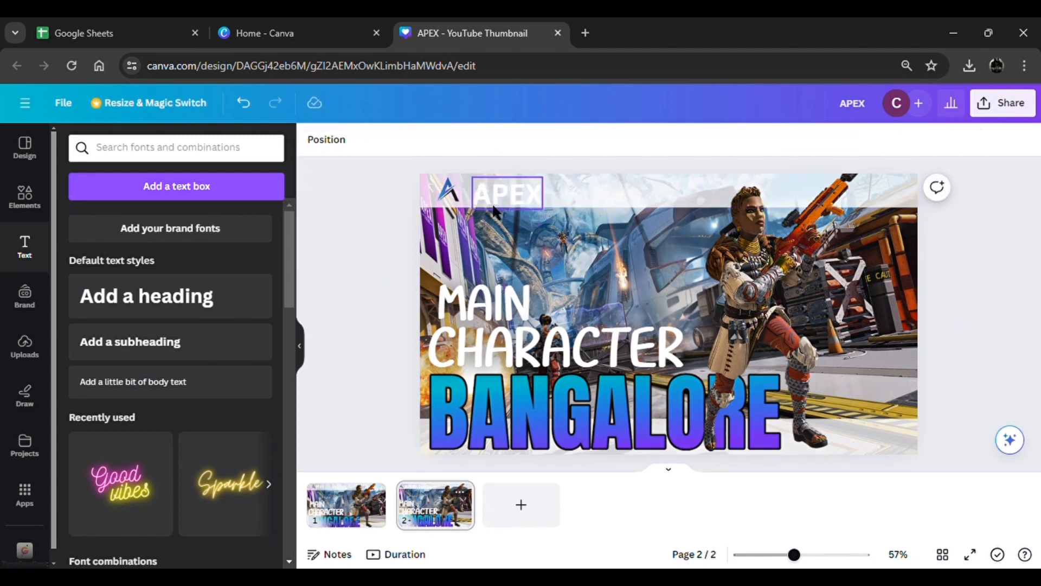
- Change the APEX heading's text color to solid black
{"action": "left_click", "coordinate": [505, 194]}
{"action": "left_click", "coordinate": [510, 141]}
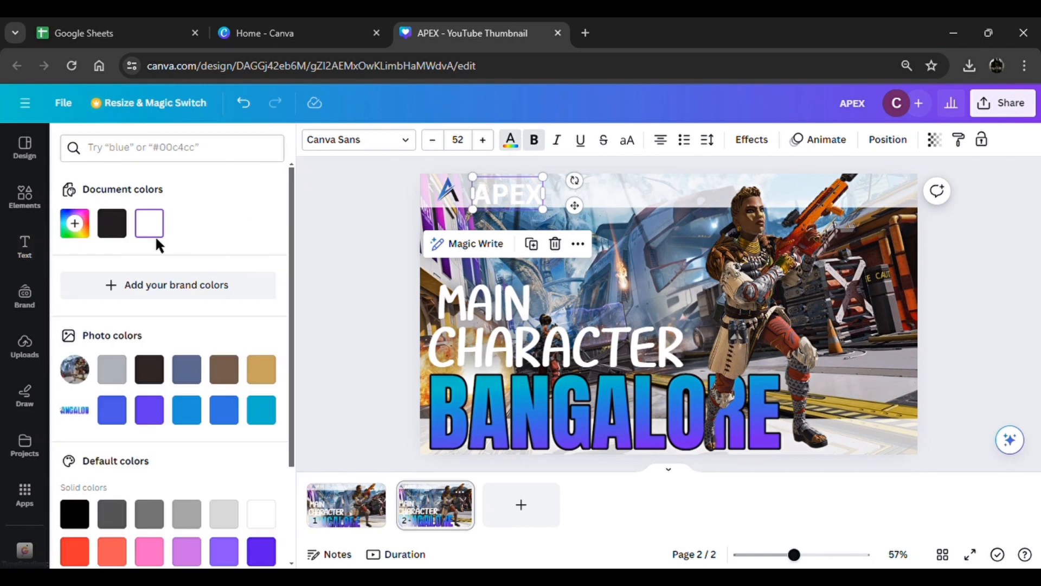
{"action": "left_click", "coordinate": [75, 513]}
- Set the APEX heading's letter spacing to 356 and shrink the text to font size 30.4 beside the logo
{"action": "left_click", "coordinate": [709, 142]}
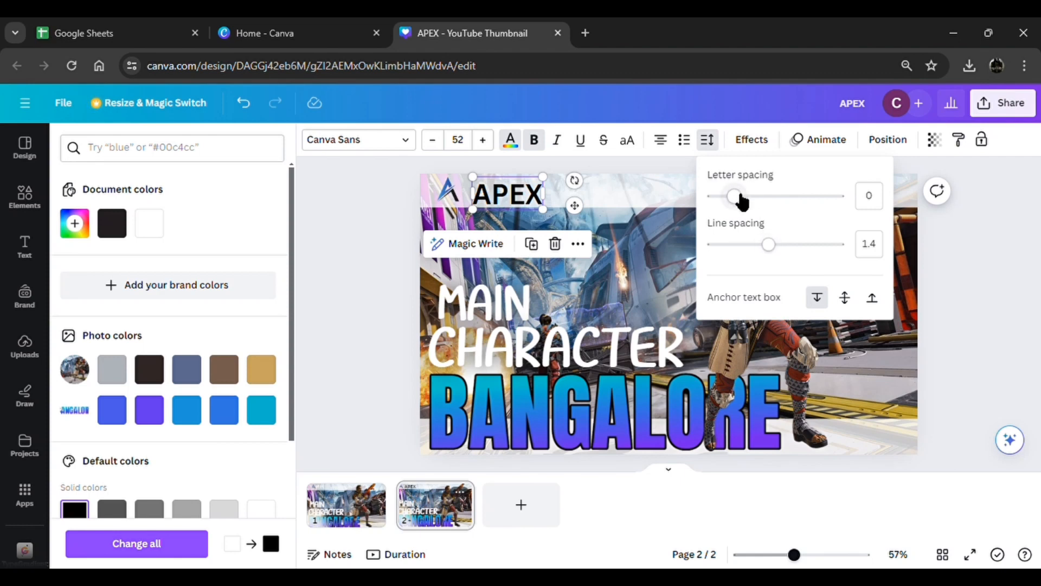
{"action": "left_click_drag", "start_coordinate": [741, 198], "coordinate": [788, 202]}
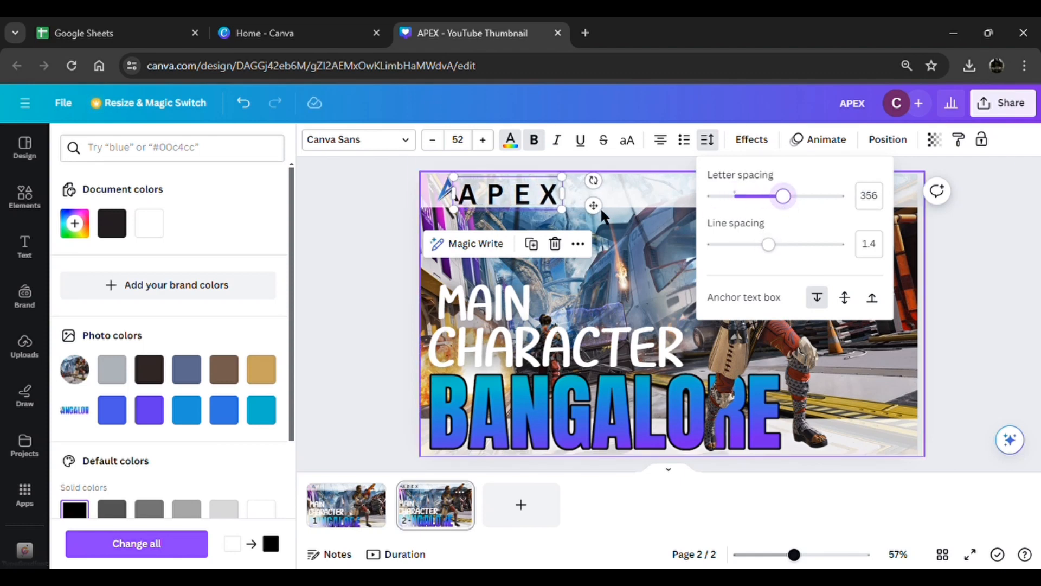
{"action": "left_click_drag", "start_coordinate": [562, 208], "coordinate": [519, 195]}
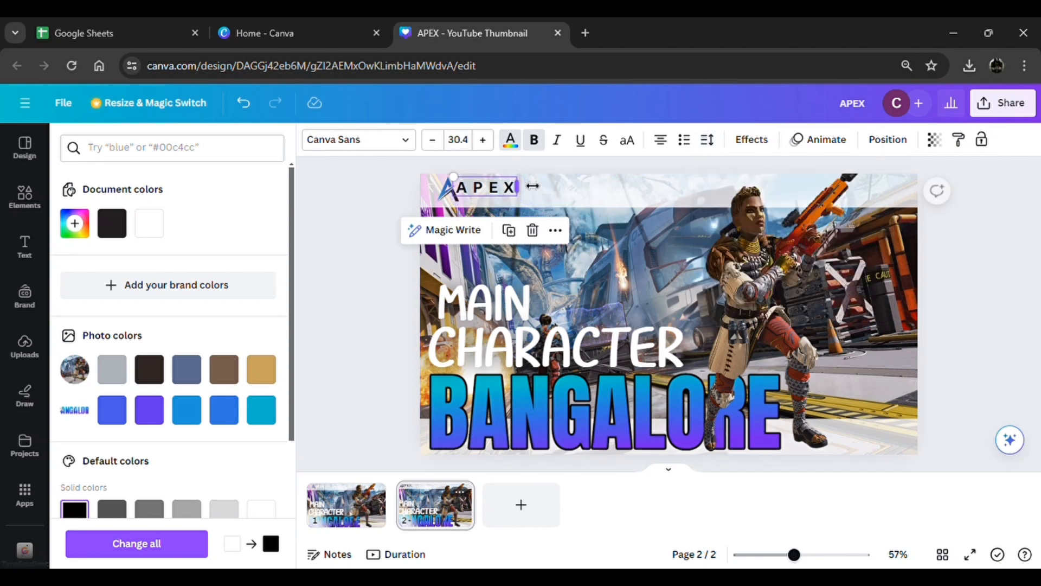
{"action": "left_click", "coordinate": [379, 210]}
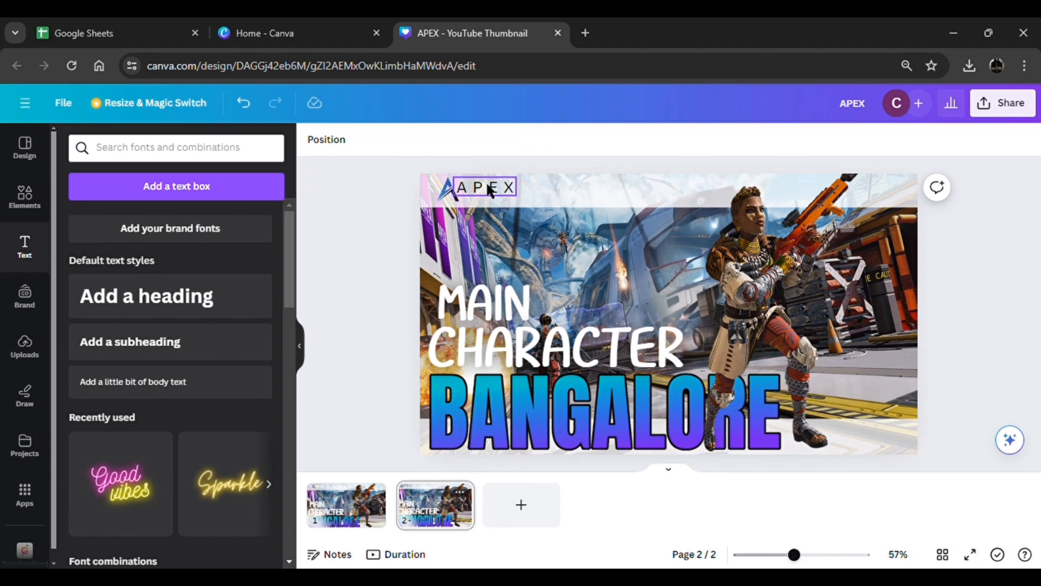